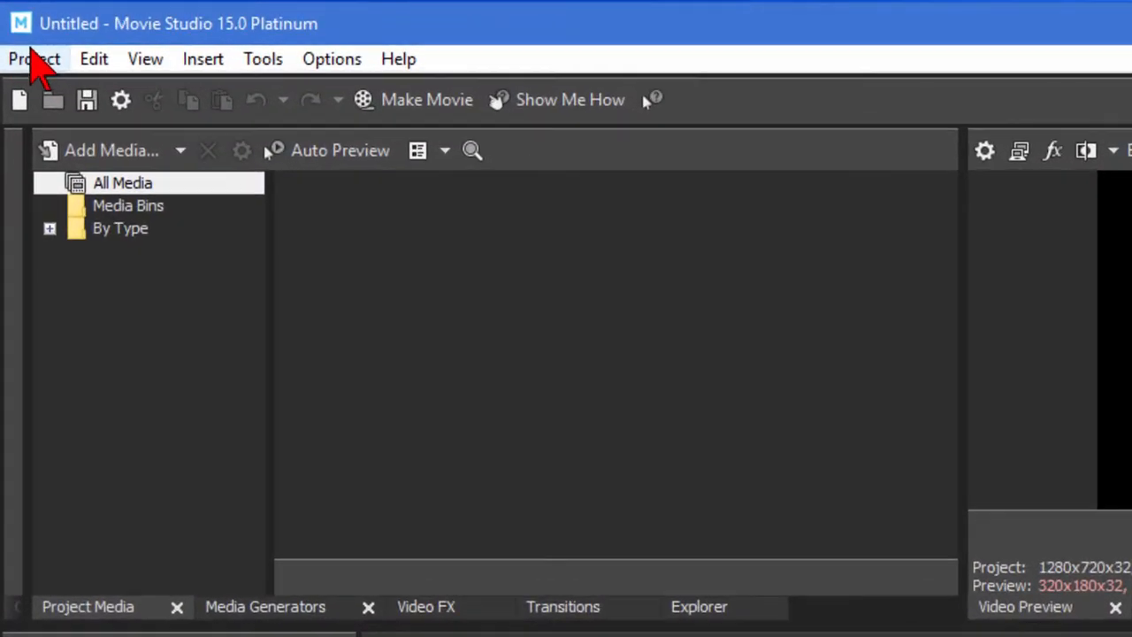
Import the four dashcam clips 2018_0408_054037_025.MP4 through 2018_0408_054937_028.MP4 from the memory card's DCIM Movie folder.
{"action": "left_click", "coordinate": [19, 32]}
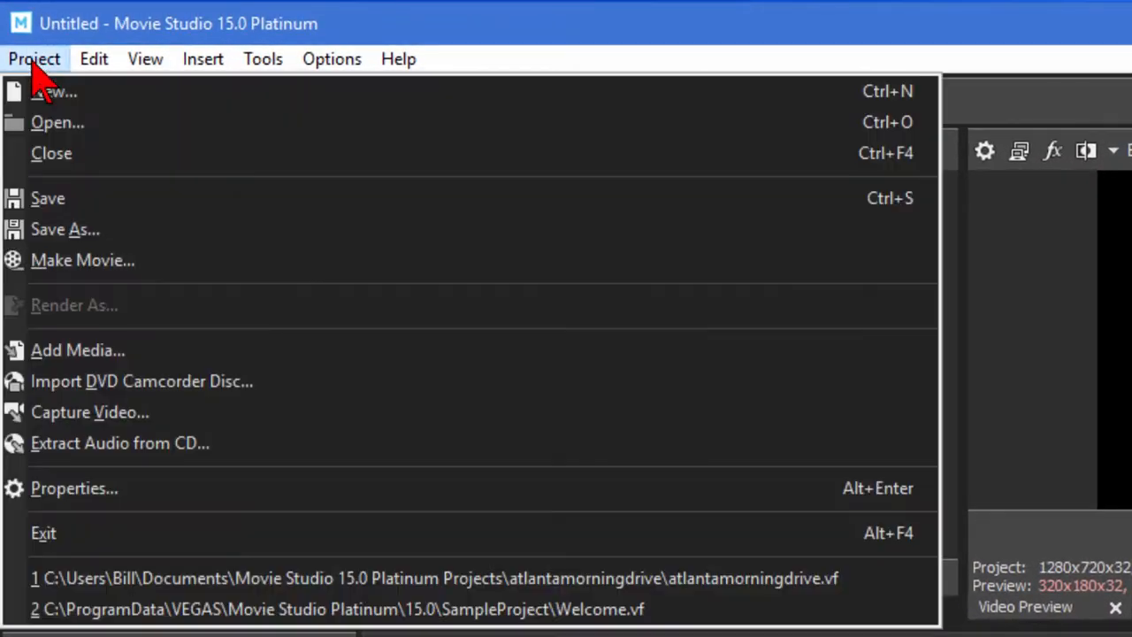
{"action": "left_click", "coordinate": [111, 351]}
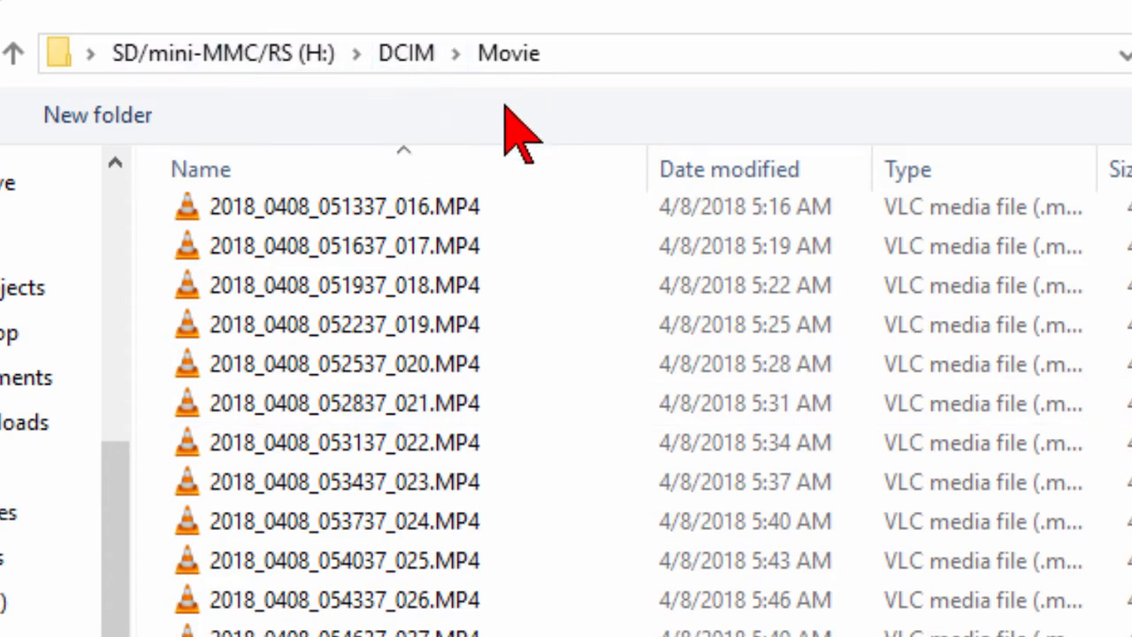
{"action": "left_click", "coordinate": [470, 562]}
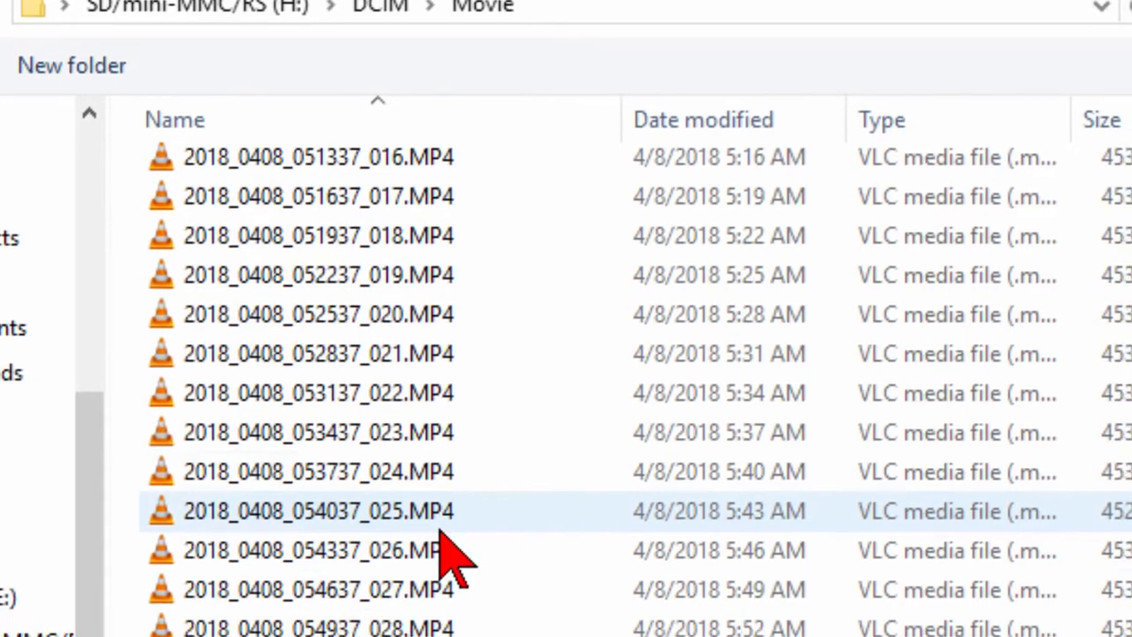
{"action": "left_click", "coordinate": [445, 636], "text": "shift"}
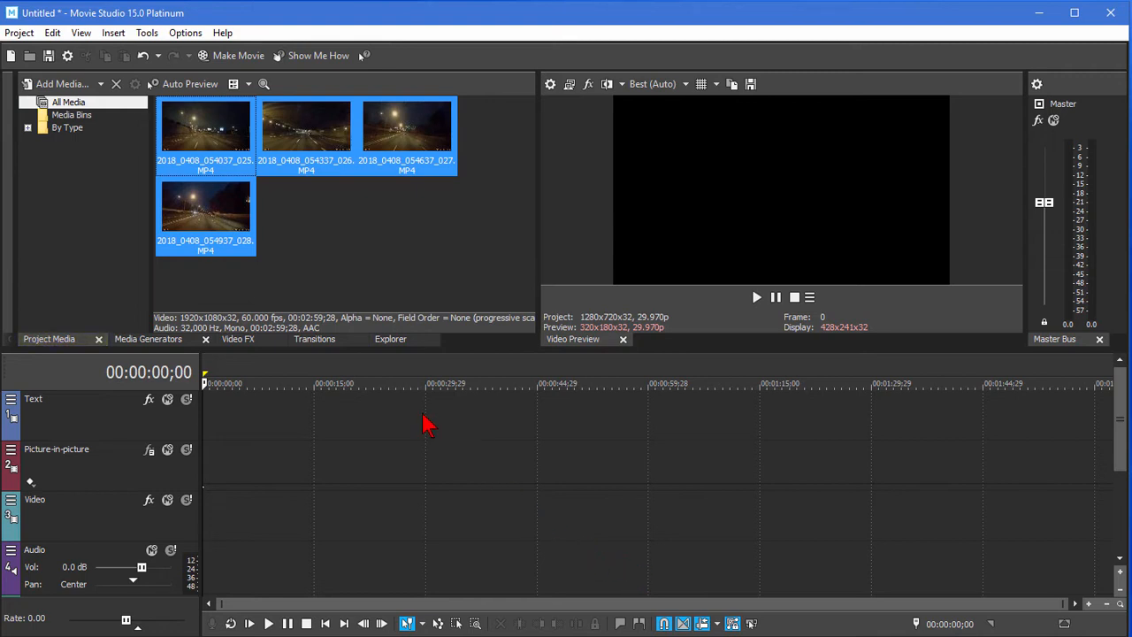
{"action": "left_click", "coordinate": [308, 223]}
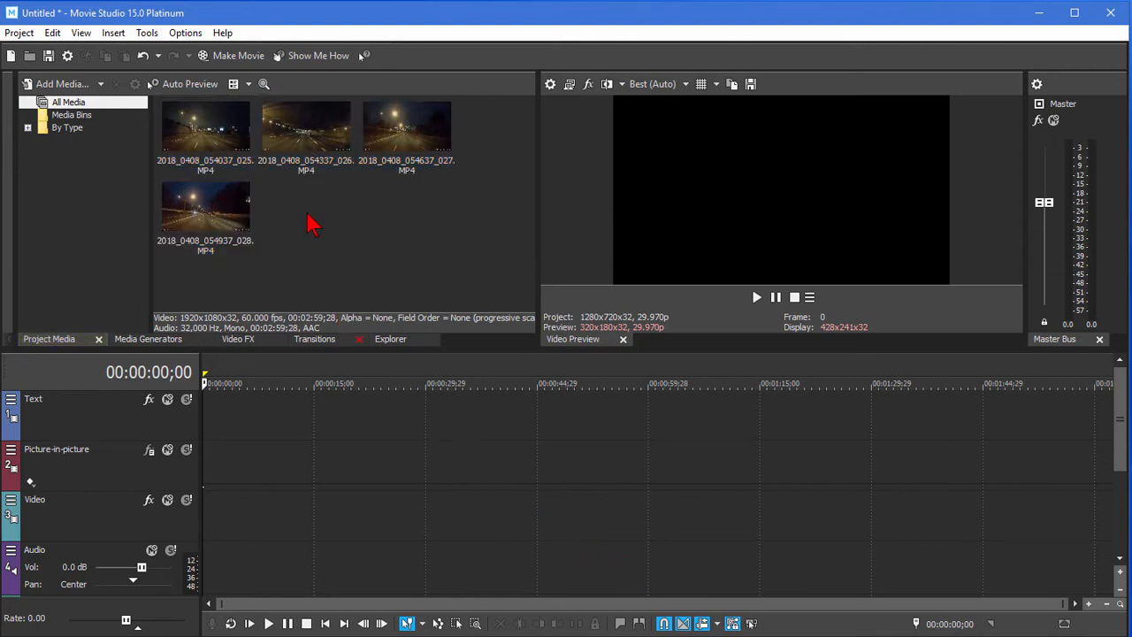
Place clip 2018_0408_054037_025 at the start of the Video track with project settings matched to it, and mute the Audio track.
{"action": "left_click_drag", "start_coordinate": [221, 142], "coordinate": [228, 511]}
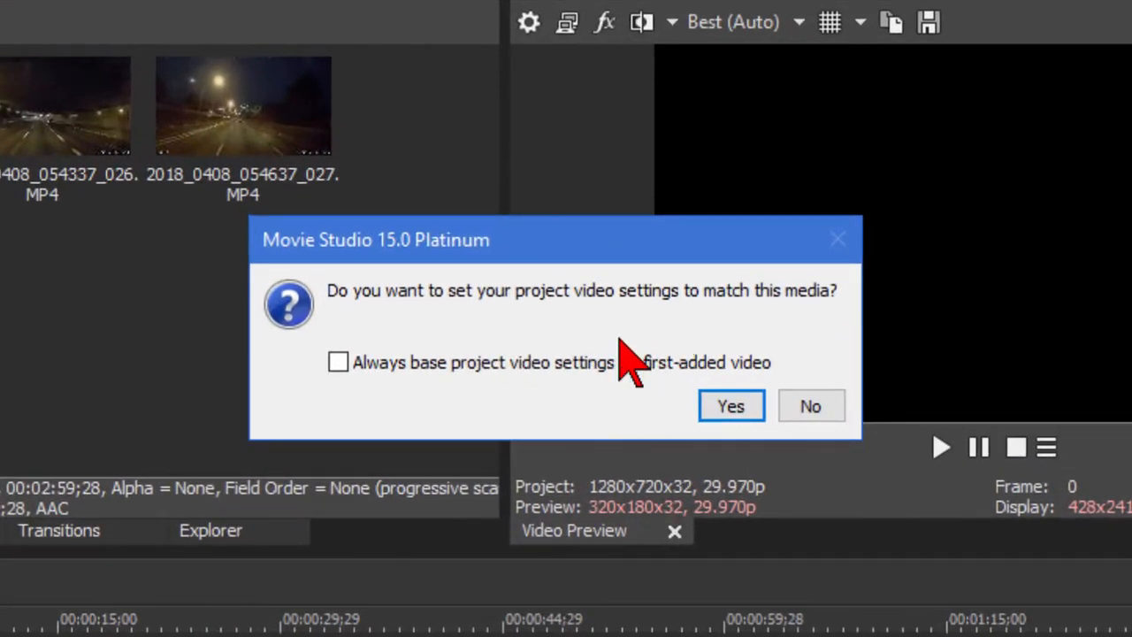
{"action": "left_click", "coordinate": [727, 406]}
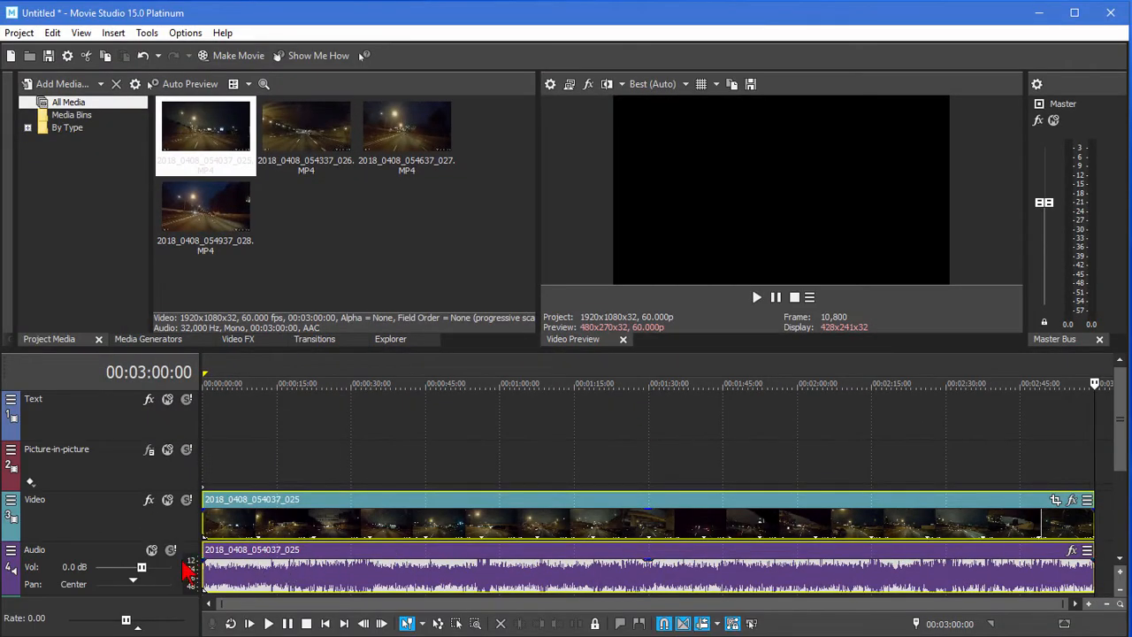
{"action": "left_click", "coordinate": [151, 549]}
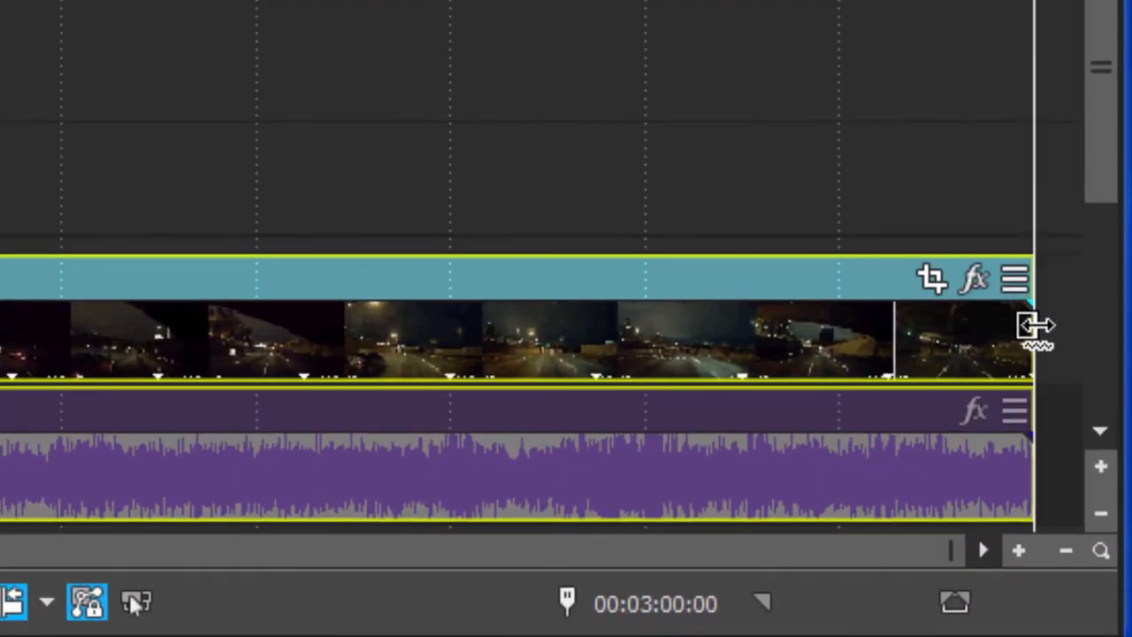
Time-stretch the first clip down to 45 seconds, at 400% speed.
{"action": "left_click_drag", "start_coordinate": [1033, 326], "coordinate": [0, 295]}
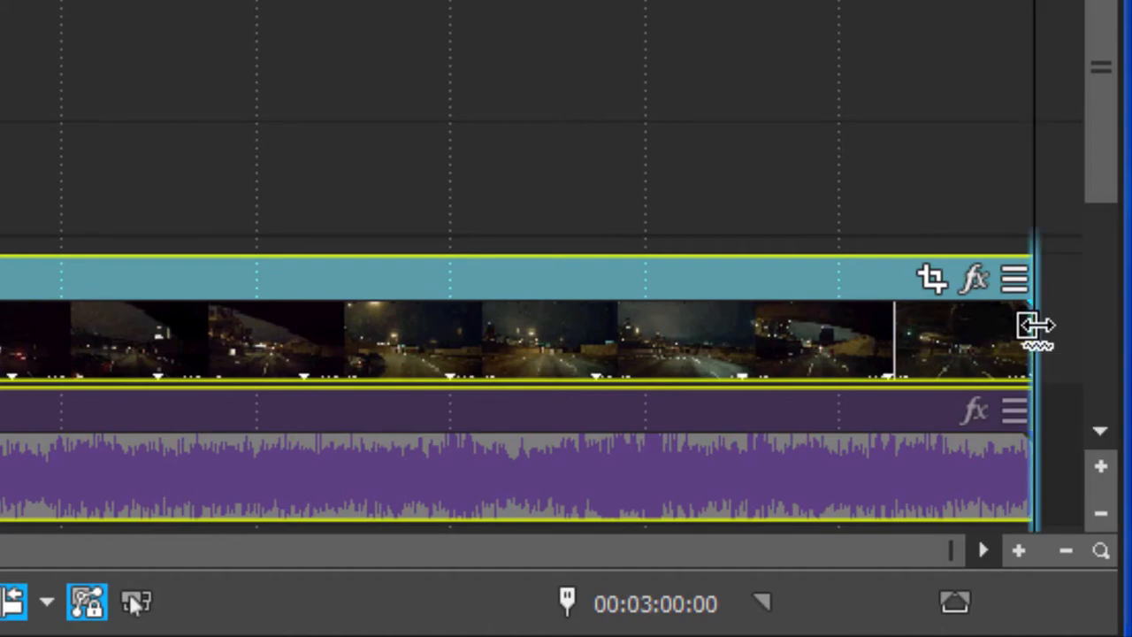
{"action": "left_click_drag", "start_coordinate": [273, 394], "coordinate": [0, 430]}
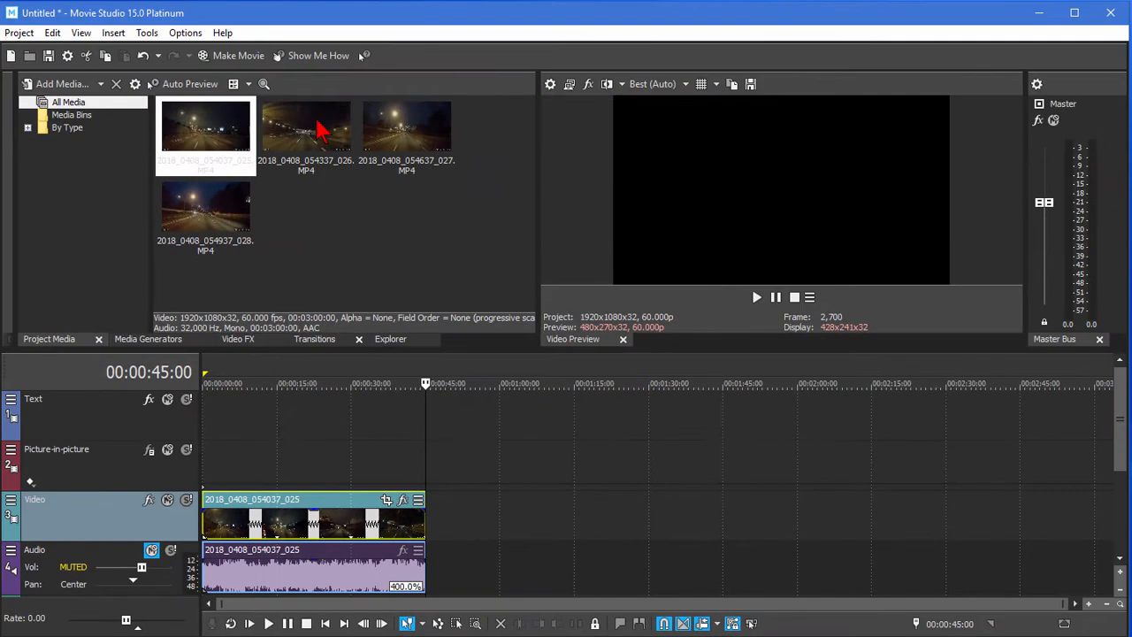
Append clip 2018_0408_054337_026 after the first one, speeded up to 400% and overlapping it by one second.
{"action": "left_click", "coordinate": [316, 129]}
{"action": "left_click_drag", "start_coordinate": [316, 128], "coordinate": [460, 499]}
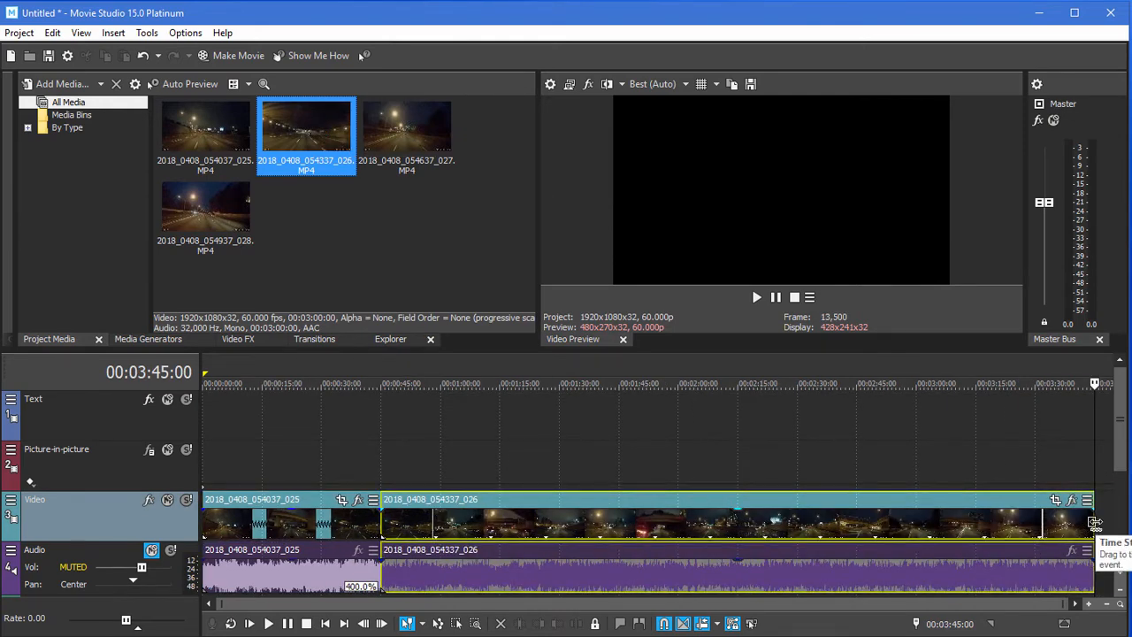
{"action": "left_click_drag", "start_coordinate": [1094, 523], "coordinate": [476, 522]}
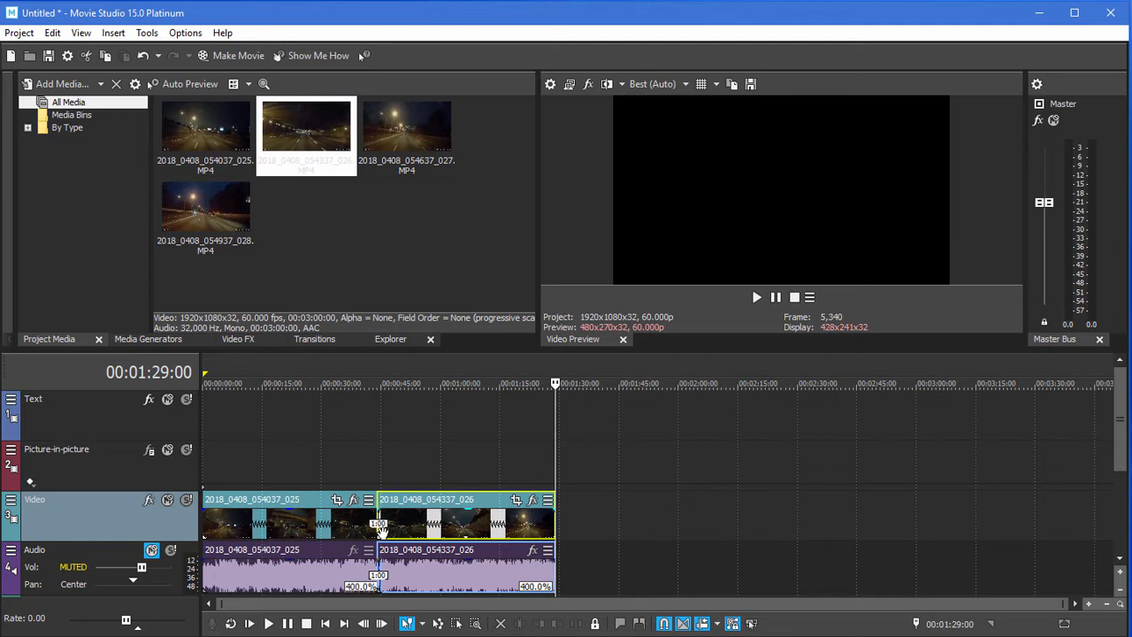
Append clips 2018_0408_054637_027 and 2018_0408_054937_028 in order, each speeded up to 400% and overlapping the previous clip by one second.
{"action": "left_click", "coordinate": [425, 145]}
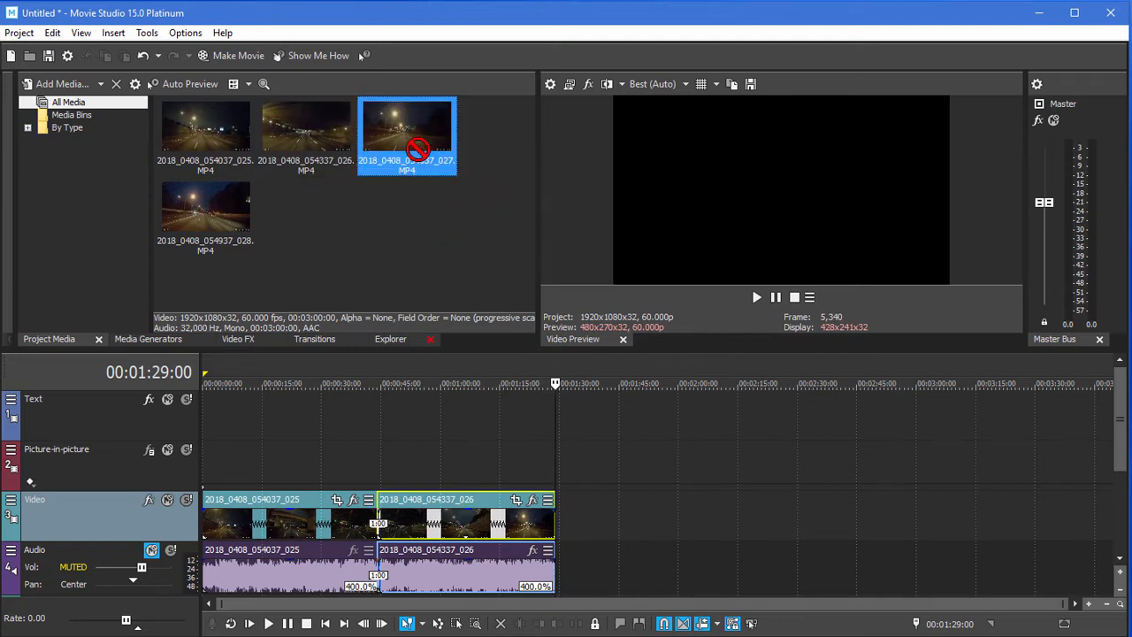
{"action": "left_click_drag", "start_coordinate": [539, 340], "coordinate": [531, 522]}
{"action": "left_click_drag", "start_coordinate": [1093, 521], "coordinate": [646, 522]}
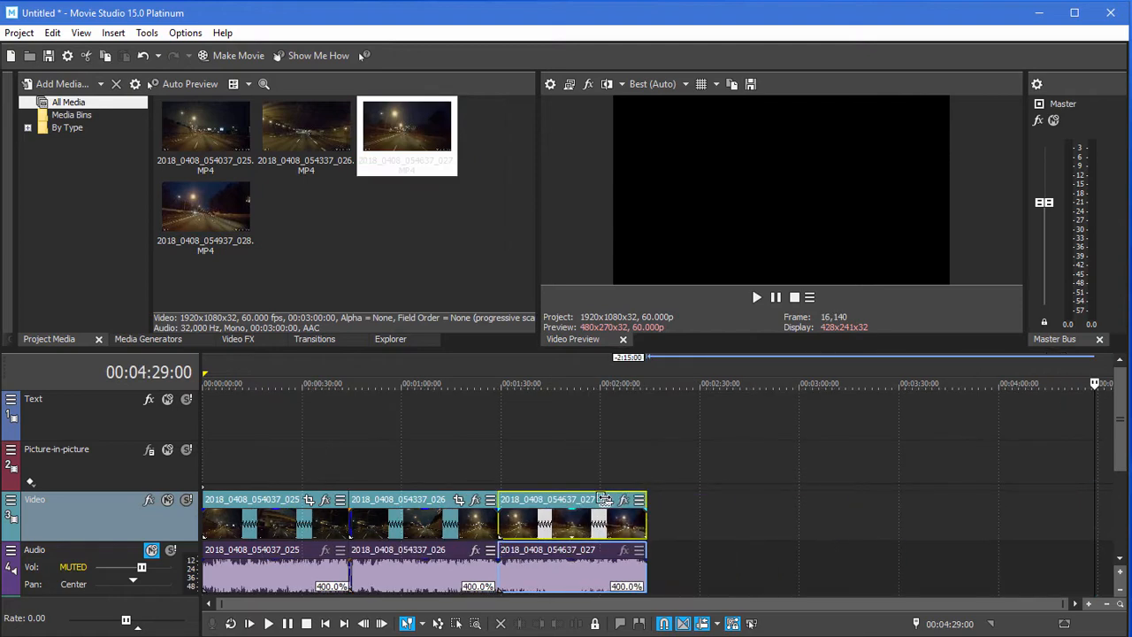
{"action": "left_click_drag", "start_coordinate": [205, 208], "coordinate": [650, 521]}
{"action": "left_click_drag", "start_coordinate": [1112, 524], "coordinate": [706, 526]}
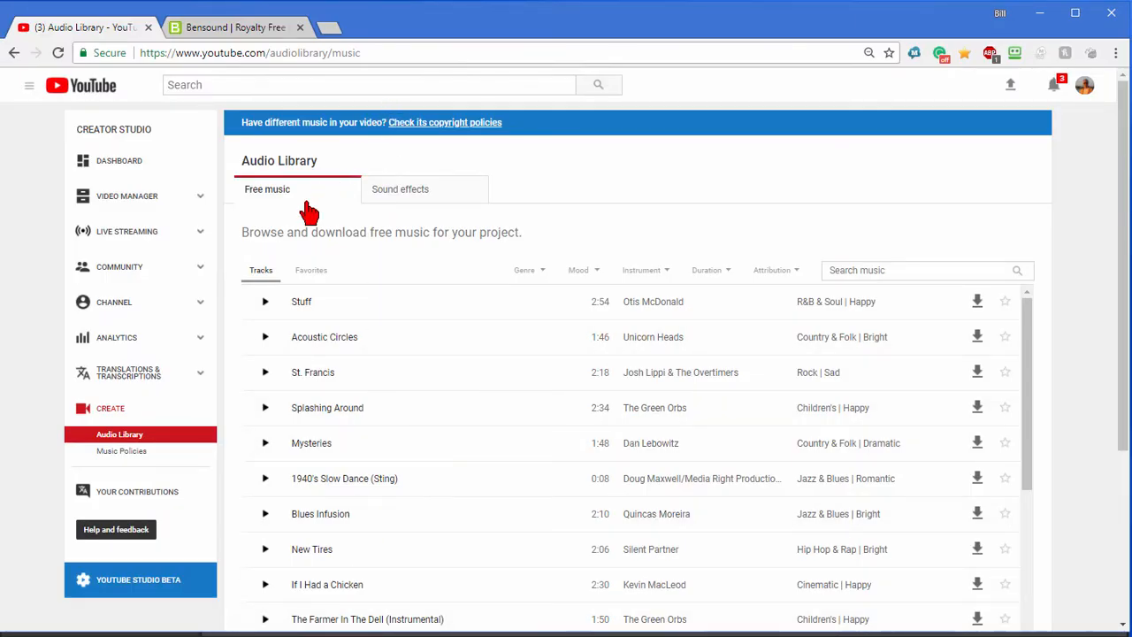
In the browser, search YouTube's Audio Library for "traffic" and "road" music, and browse Bensound's Electronica tracks.
{"action": "left_click", "coordinate": [890, 270]}
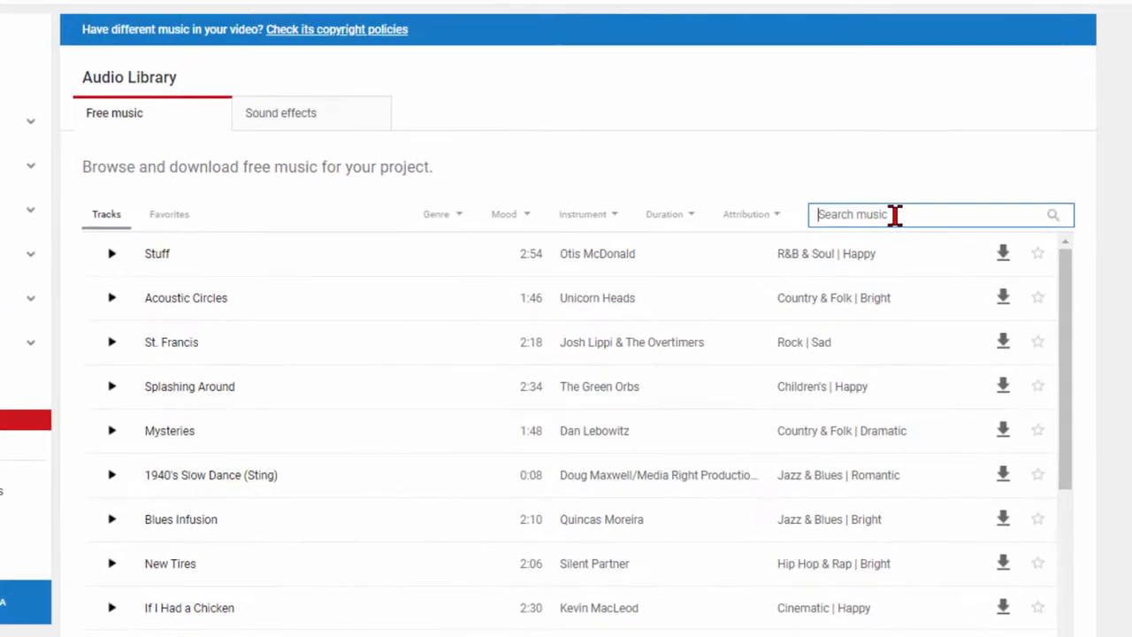
{"action": "type", "text": "traffic"}
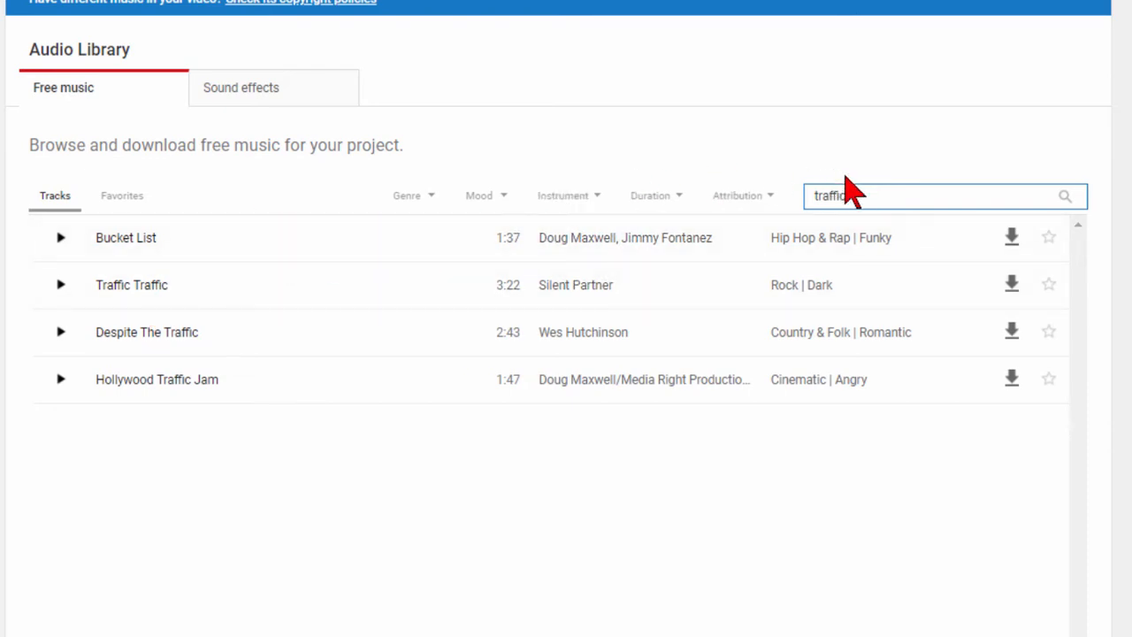
{"action": "double_click", "coordinate": [862, 185]}
{"action": "type", "text": "road"}
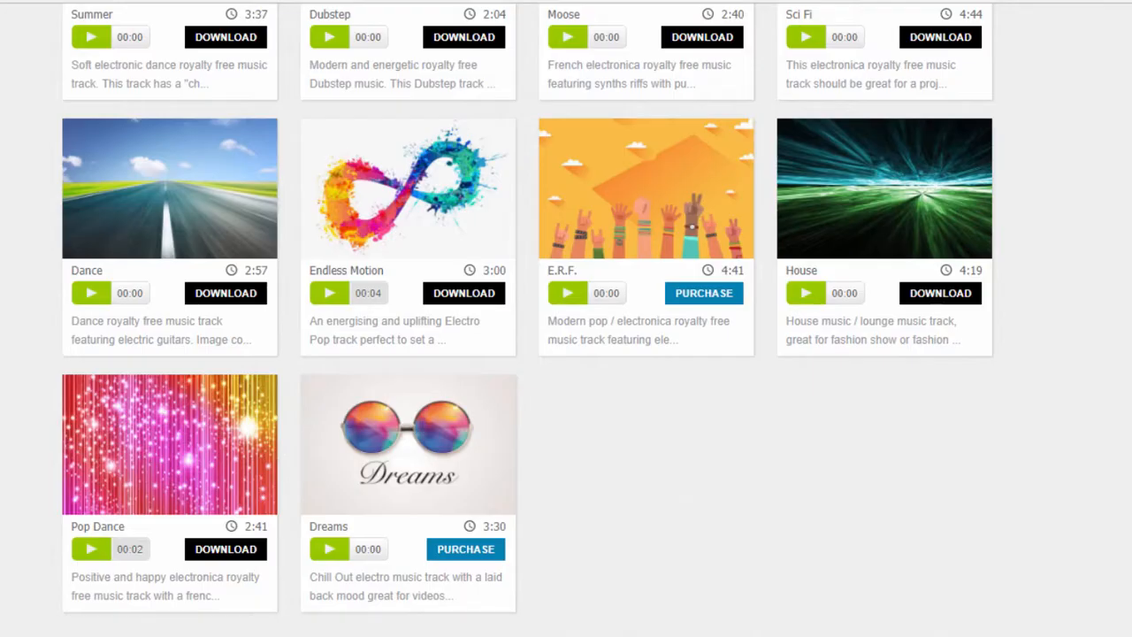
{"action": "scroll", "coordinate": [1016, 225], "scroll_direction": "up", "scroll_amount": 5}
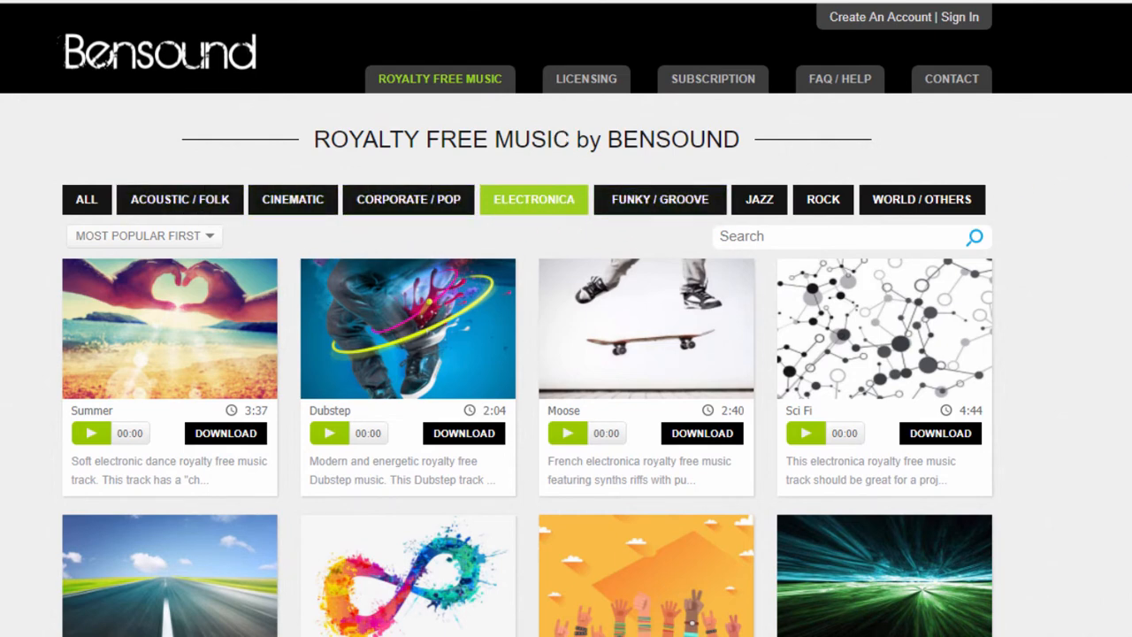
{"action": "scroll", "coordinate": [623, 300], "scroll_direction": "down", "scroll_amount": 4}
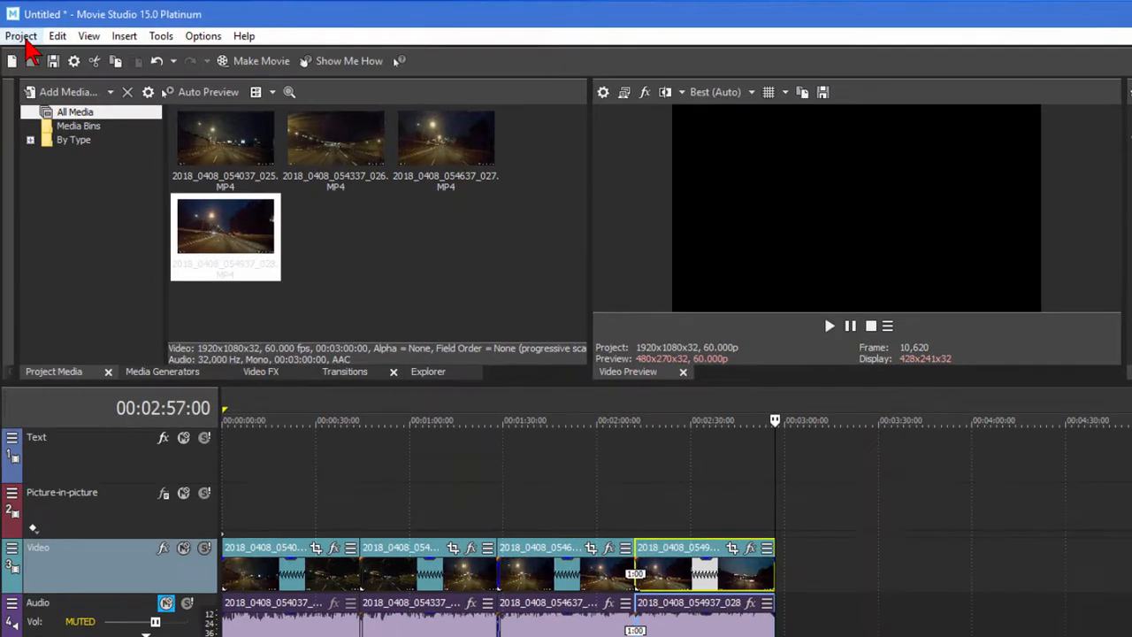
In Movie Studio, import bensound-dance.mp3 from Downloads and place it at the start of the Music track.
{"action": "left_click", "coordinate": [19, 32]}
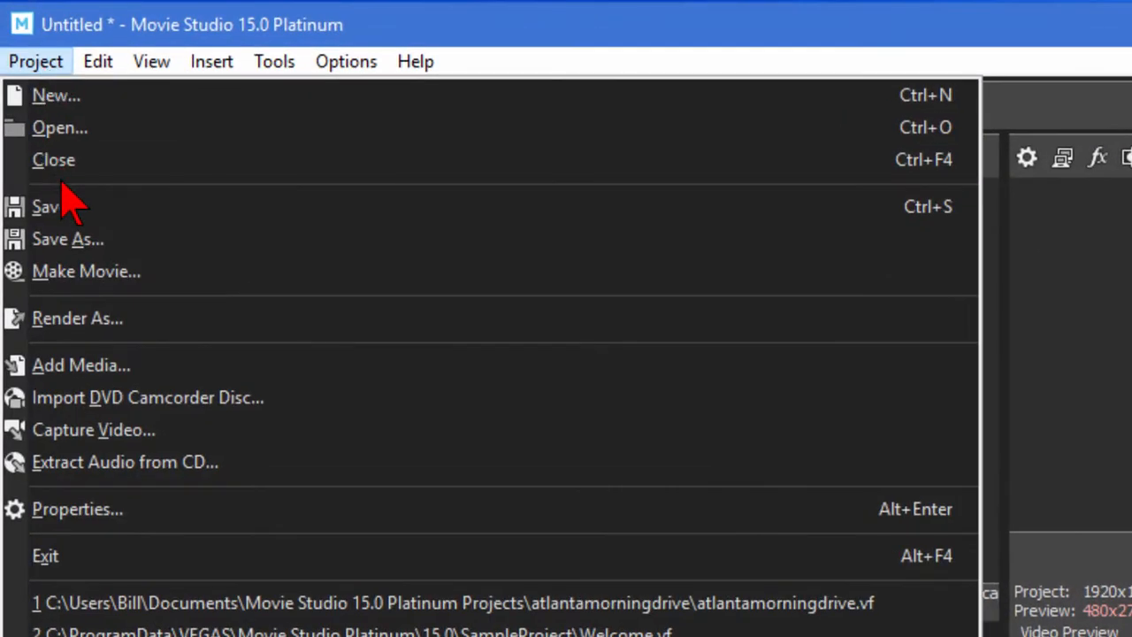
{"action": "left_click", "coordinate": [132, 372]}
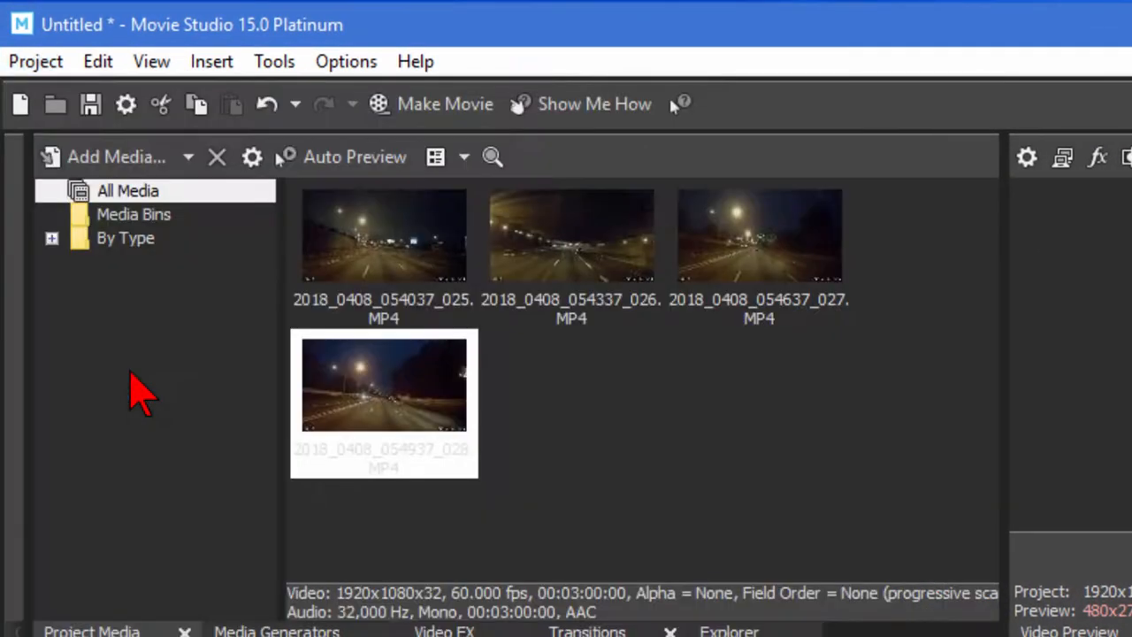
{"action": "left_click", "coordinate": [131, 435]}
{"action": "left_click", "coordinate": [673, 340]}
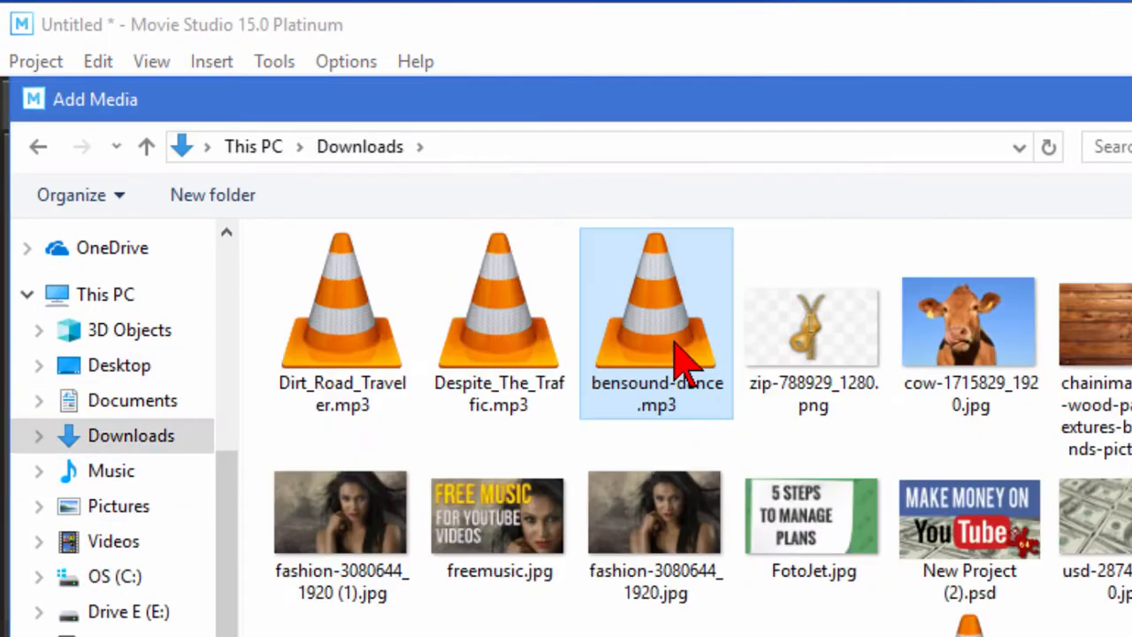
{"action": "key", "text": "Return"}
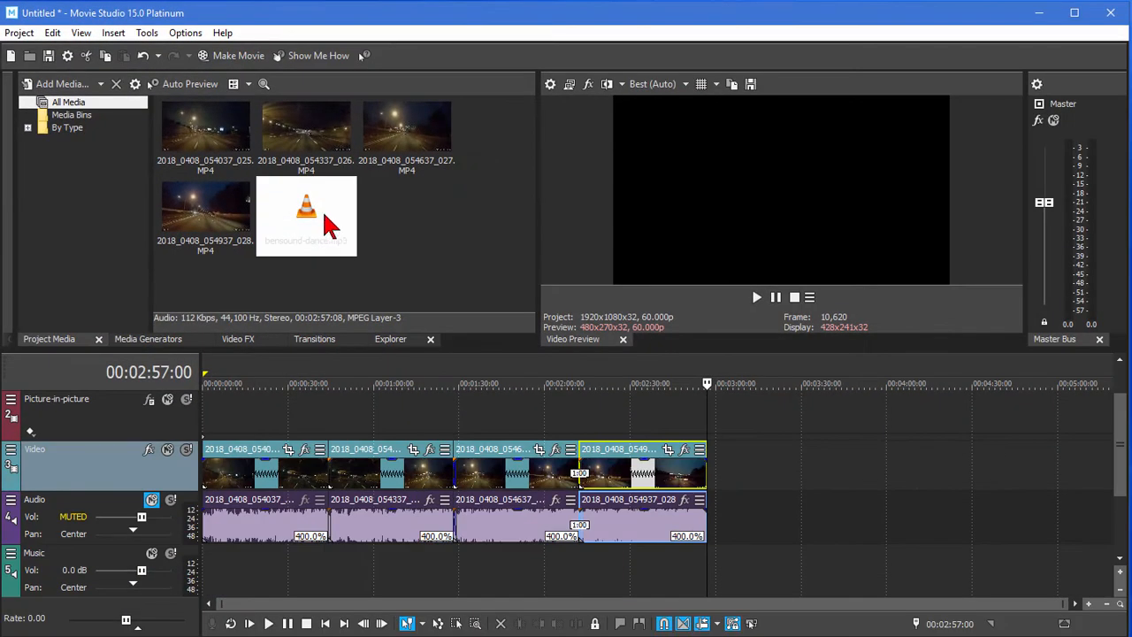
{"action": "left_click_drag", "start_coordinate": [328, 226], "coordinate": [192, 570]}
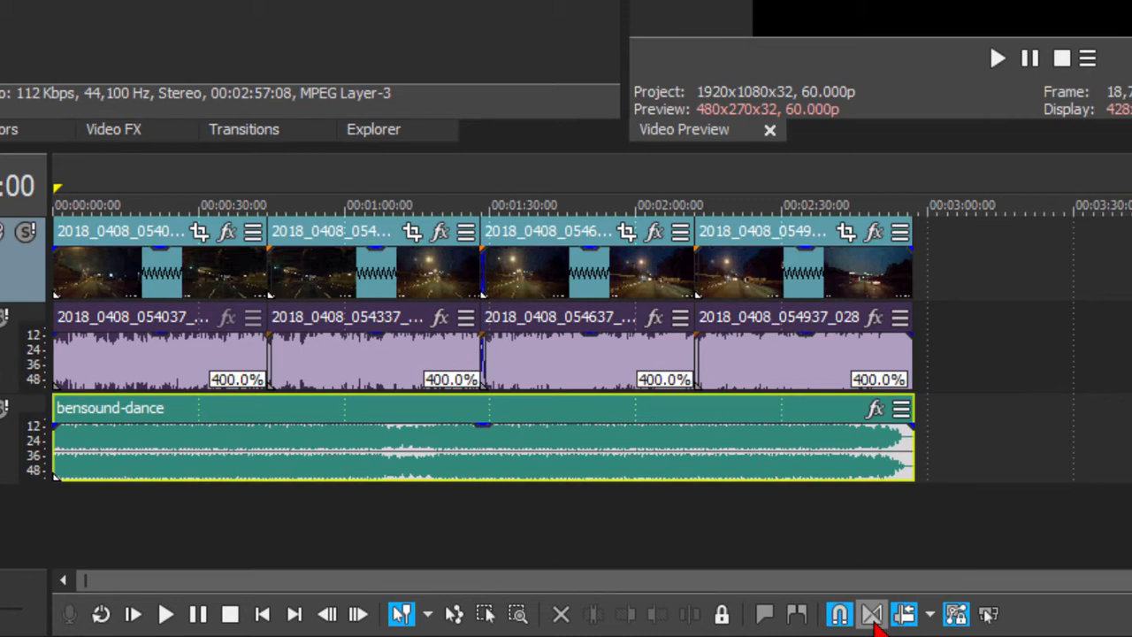
Turn on automatic crossfades and shift all the video clips so the first one starts about 8 seconds in.
{"action": "left_click", "coordinate": [875, 623]}
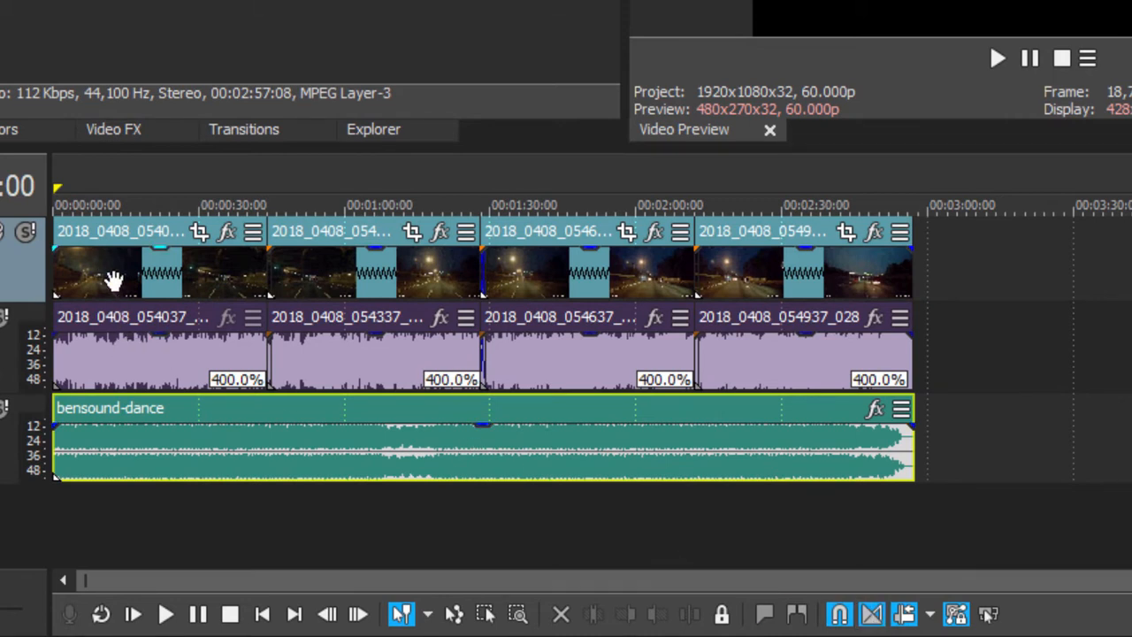
{"action": "left_click_drag", "start_coordinate": [114, 281], "coordinate": [149, 272]}
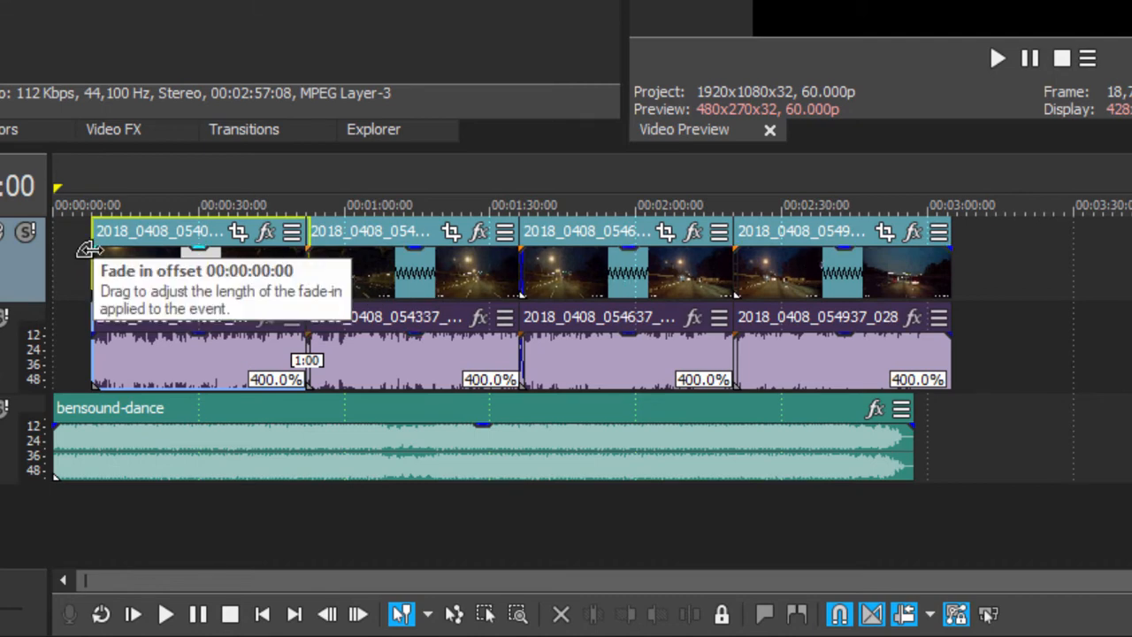
Add a short fade-in to the start of the first video clip and another to the start of the music.
{"action": "left_click_drag", "start_coordinate": [92, 251], "coordinate": [105, 251]}
{"action": "scroll", "coordinate": [280, 254], "scroll_direction": "up", "scroll_amount": 3}
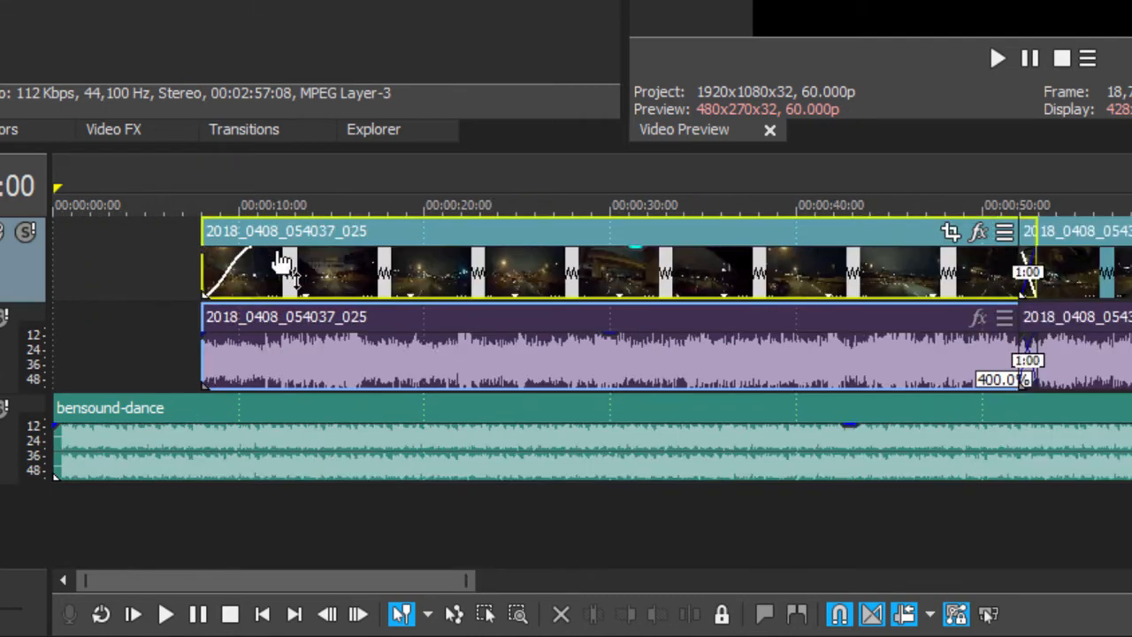
{"action": "left_click_drag", "start_coordinate": [245, 234], "coordinate": [203, 241]}
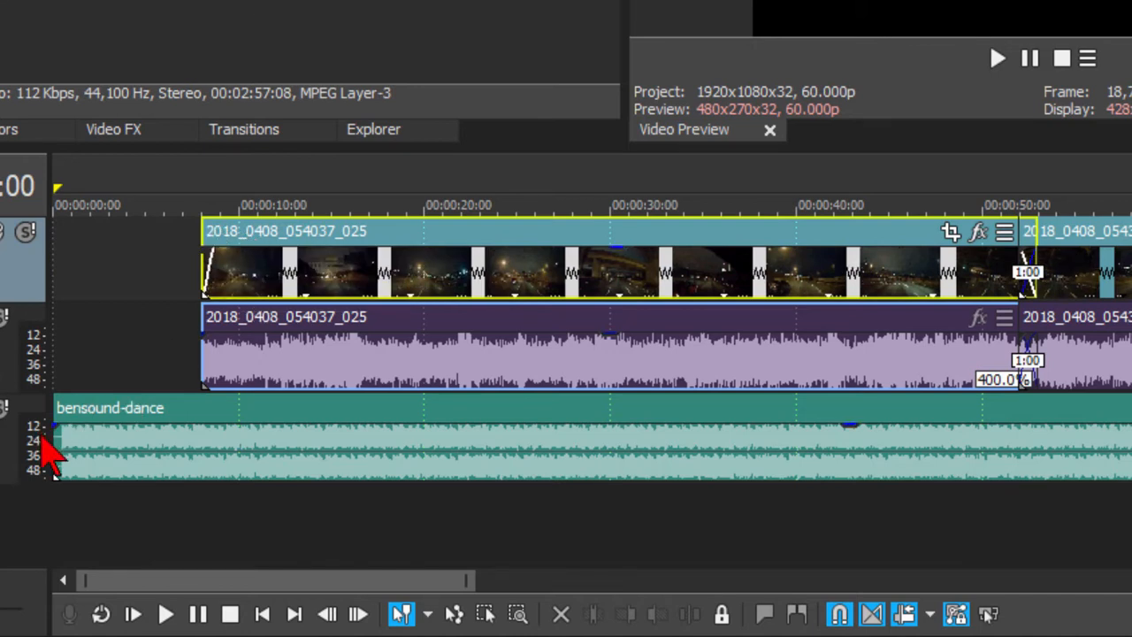
{"action": "left_click_drag", "start_coordinate": [53, 427], "coordinate": [78, 427]}
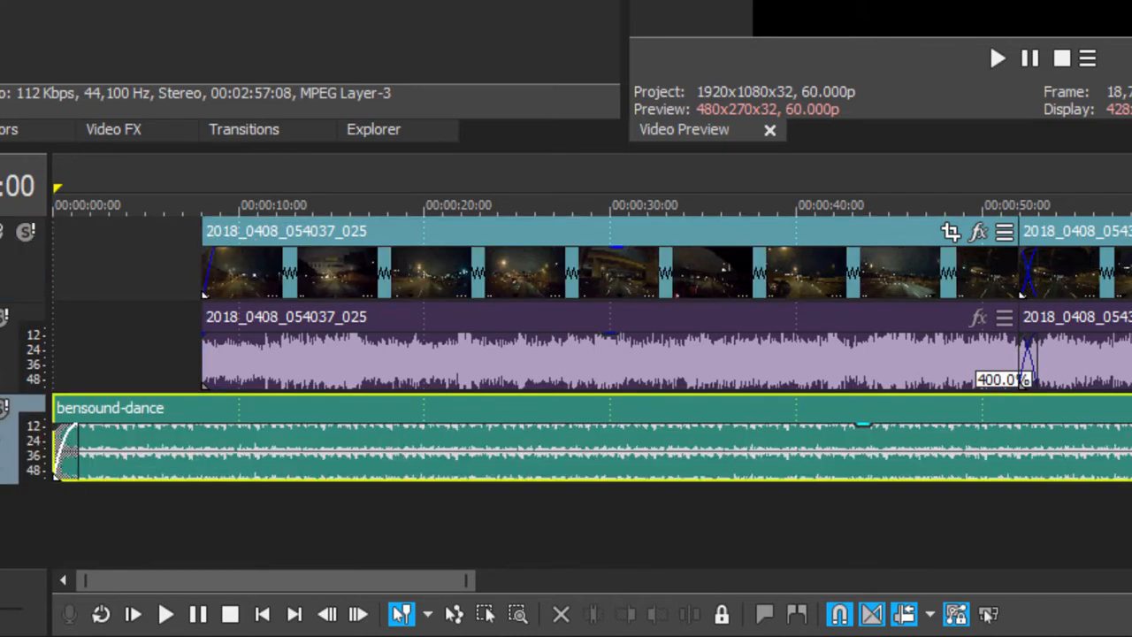
Insert a (Legacy) Text generated media event on the Text track, starting about 3.6 seconds in.
{"action": "scroll", "coordinate": [566, 389], "scroll_direction": "up", "scroll_amount": 2}
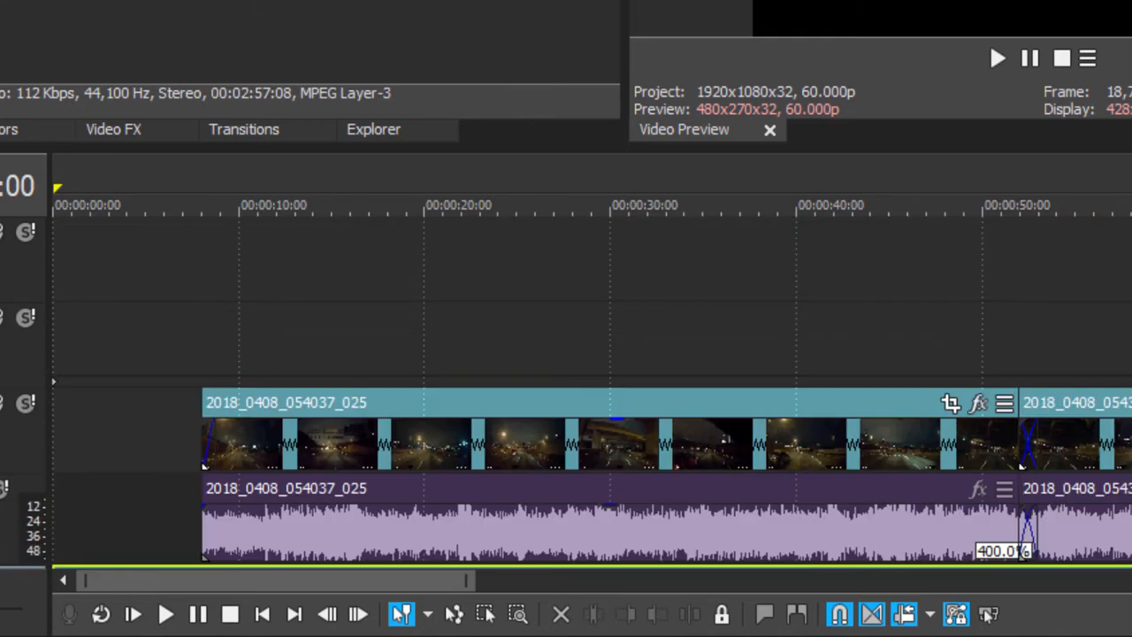
{"action": "left_click", "coordinate": [119, 280]}
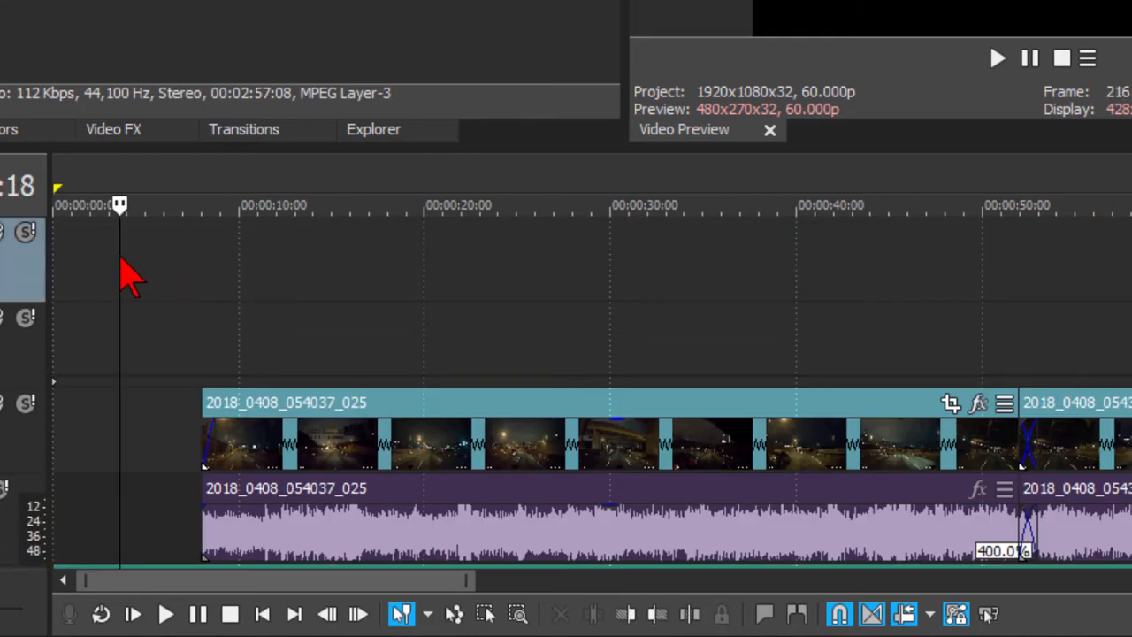
{"action": "right_click", "coordinate": [111, 262]}
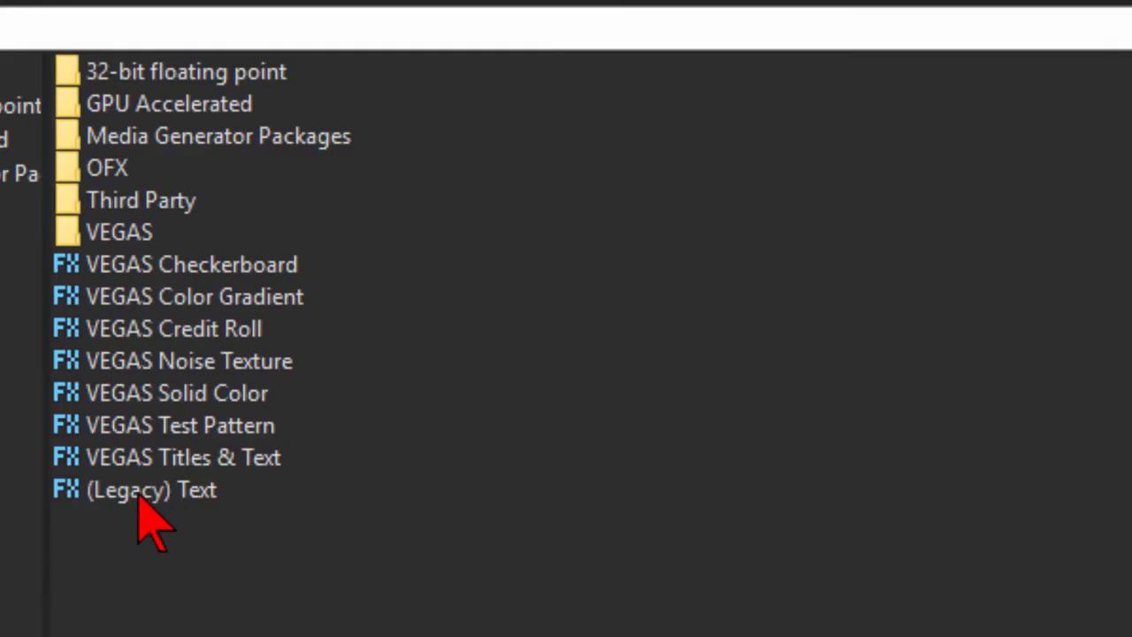
{"action": "left_click", "coordinate": [146, 492]}
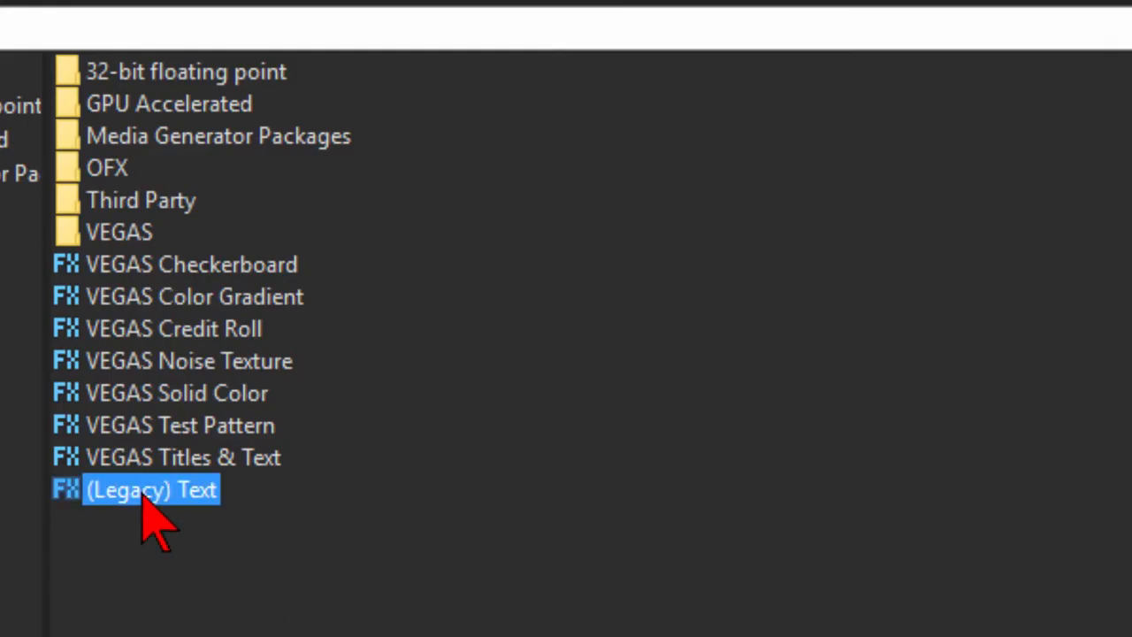
{"action": "double_click", "coordinate": [143, 493]}
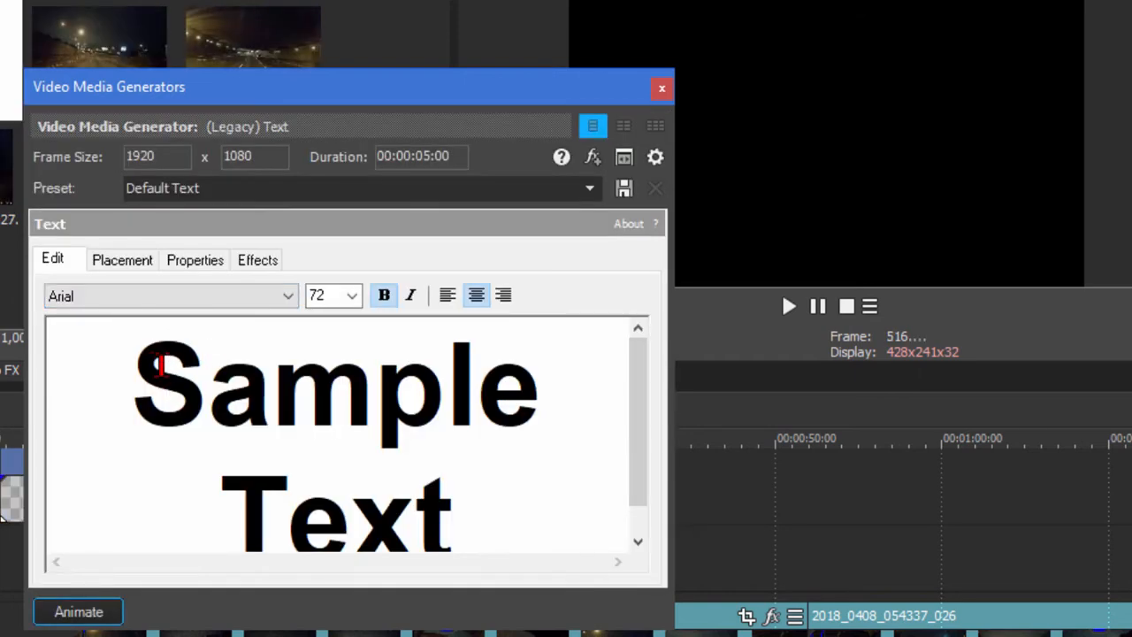
Replace the sample text of the title with "Morning Drive thru Atlanta" on two lines and set its font size to 48.
{"action": "left_click_drag", "start_coordinate": [162, 367], "coordinate": [509, 523]}
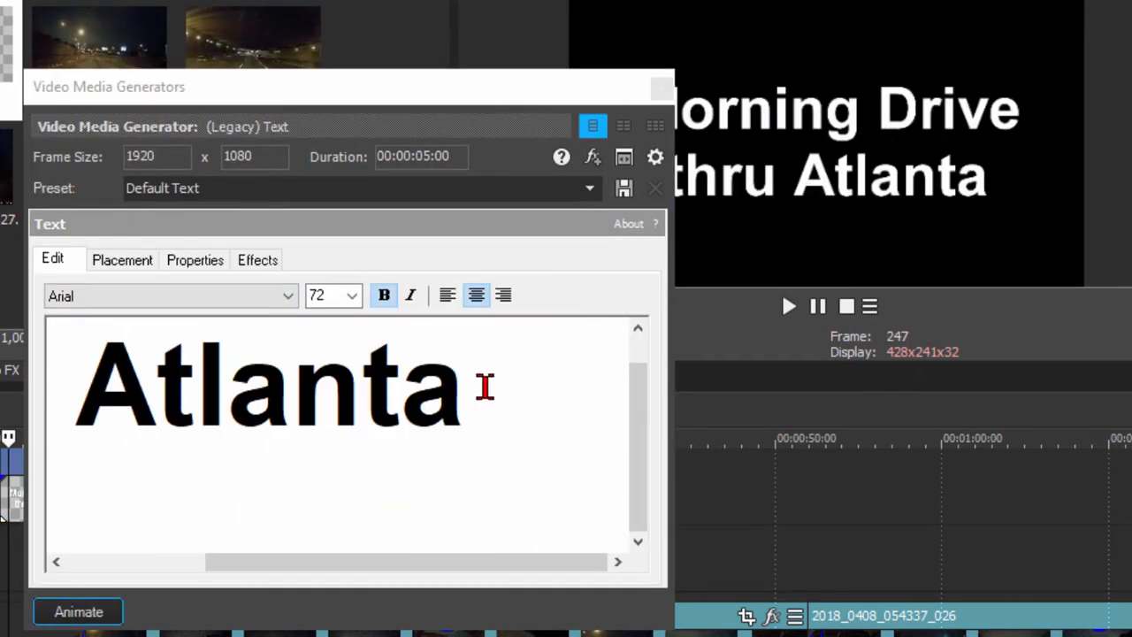
{"action": "left_click", "coordinate": [484, 387]}
{"action": "key", "text": "ctrl+a"}
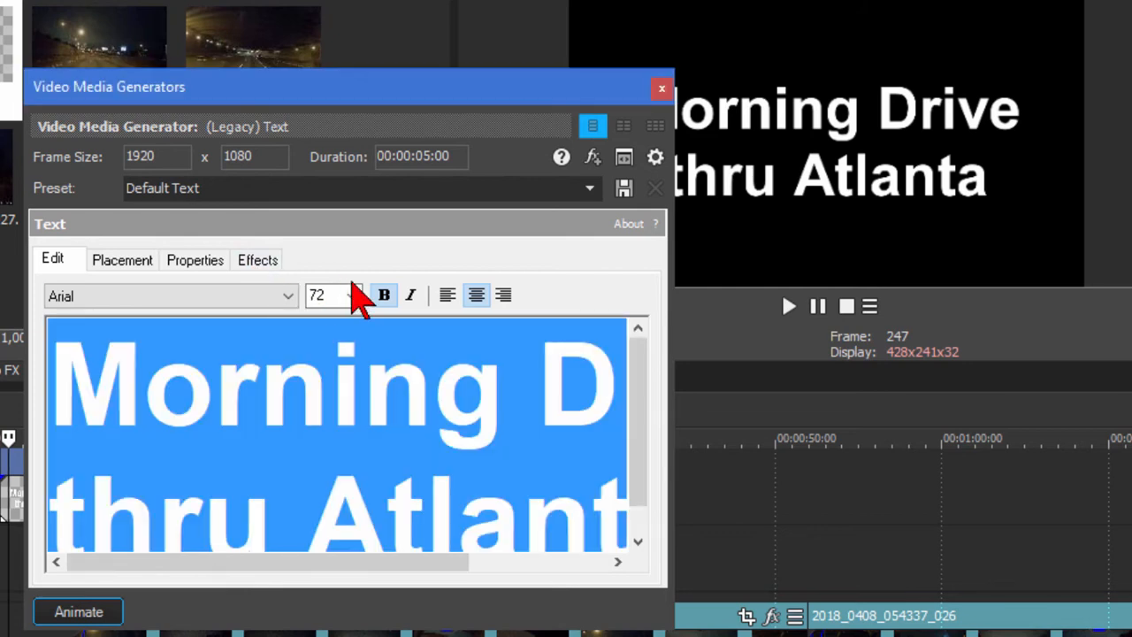
{"action": "left_click", "coordinate": [354, 294]}
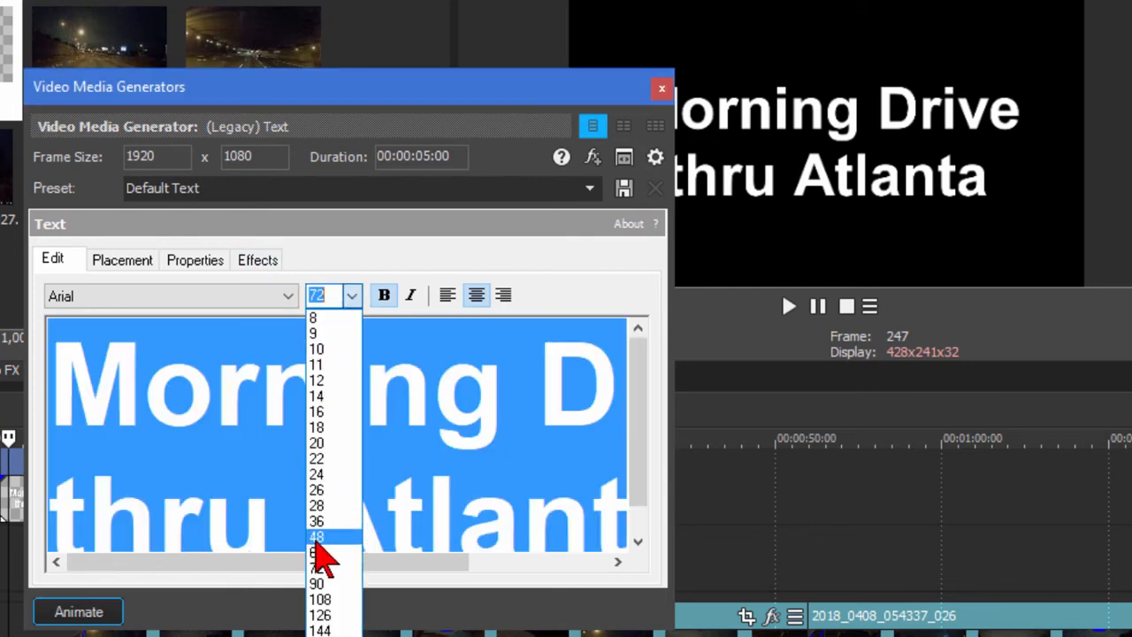
{"action": "left_click", "coordinate": [316, 538]}
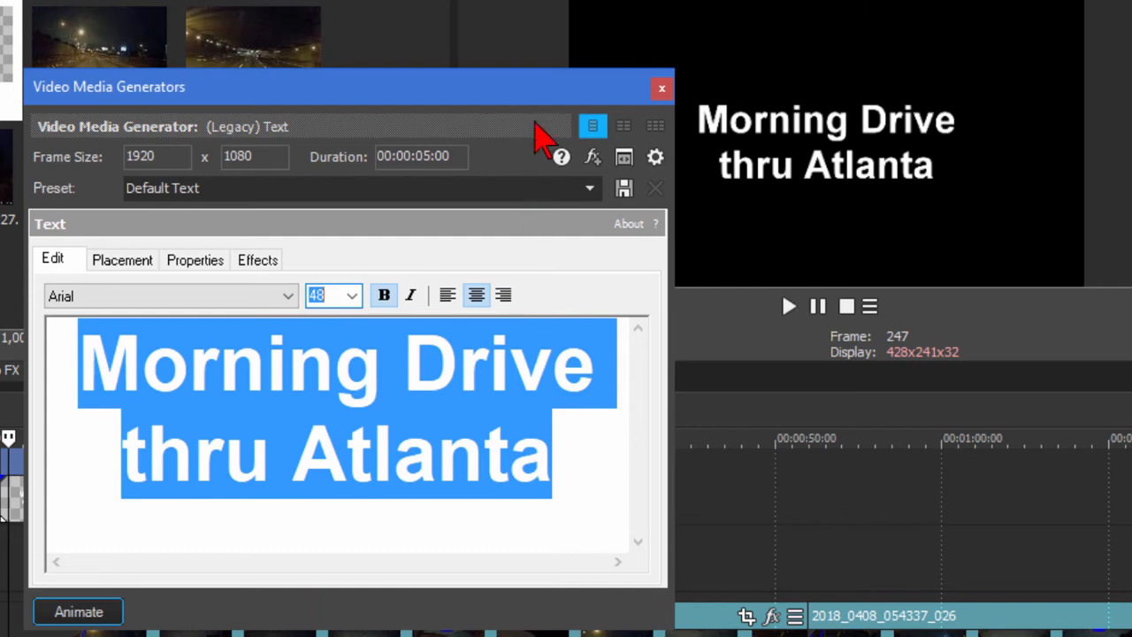
Nudge the title slightly down and left in the frame, review its colour and effect options, and close the media generator.
{"action": "left_click", "coordinate": [117, 260]}
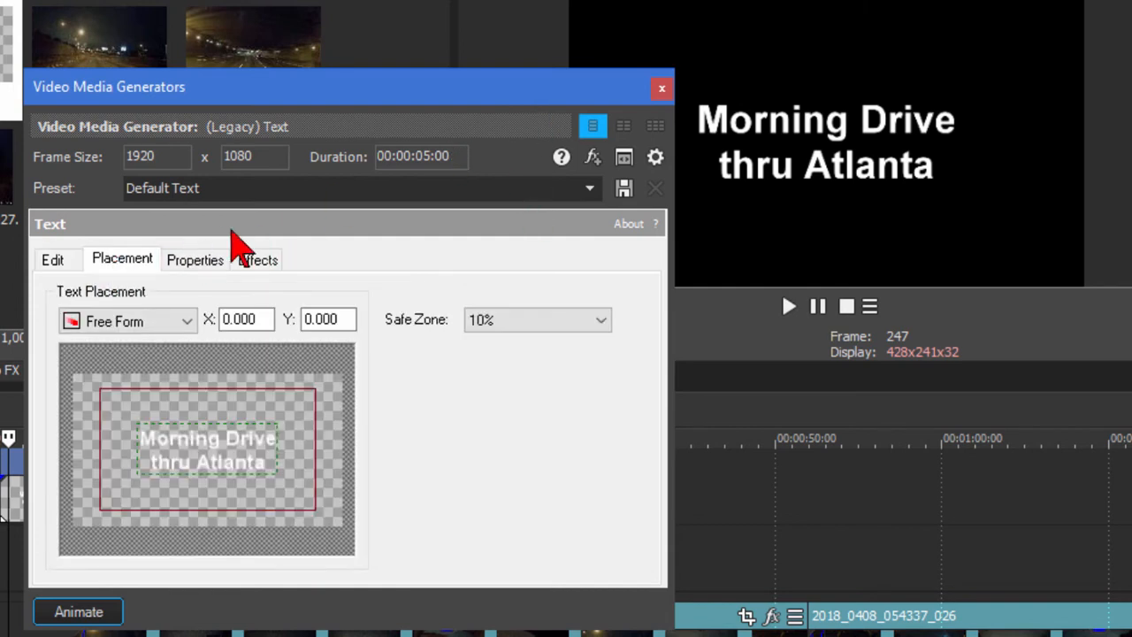
{"action": "mouse_move", "coordinate": [177, 451]}
{"action": "left_mouse_down"}
{"action": "mouse_move", "coordinate": [189, 448]}
{"action": "mouse_move", "coordinate": [187, 458]}
{"action": "left_mouse_up"}
{"action": "left_click", "coordinate": [195, 261]}
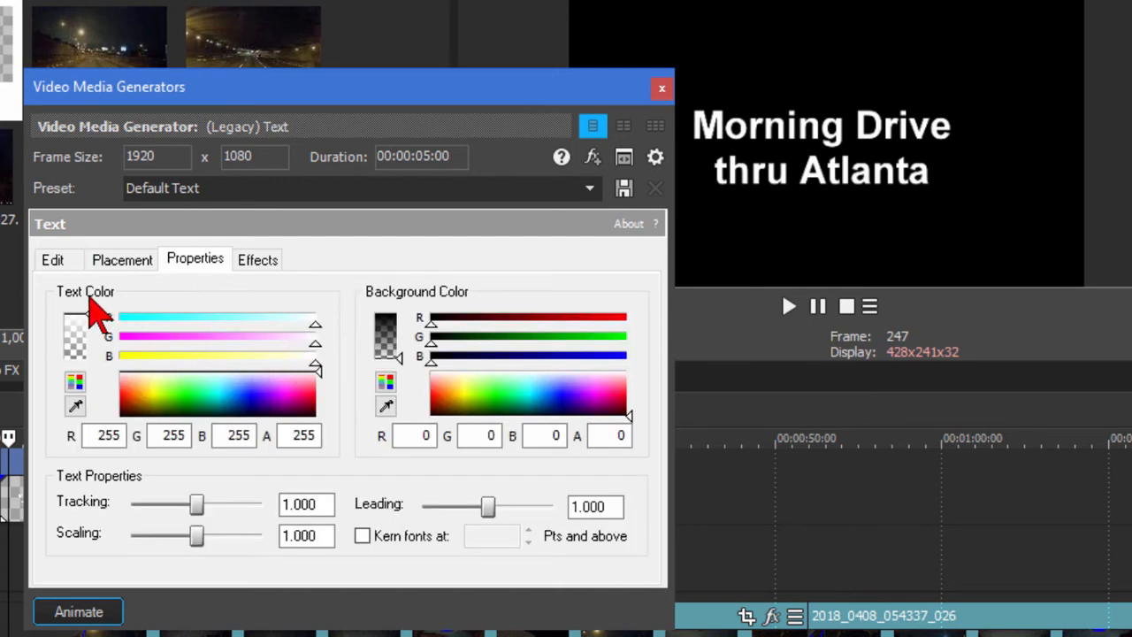
{"action": "left_click", "coordinate": [251, 262]}
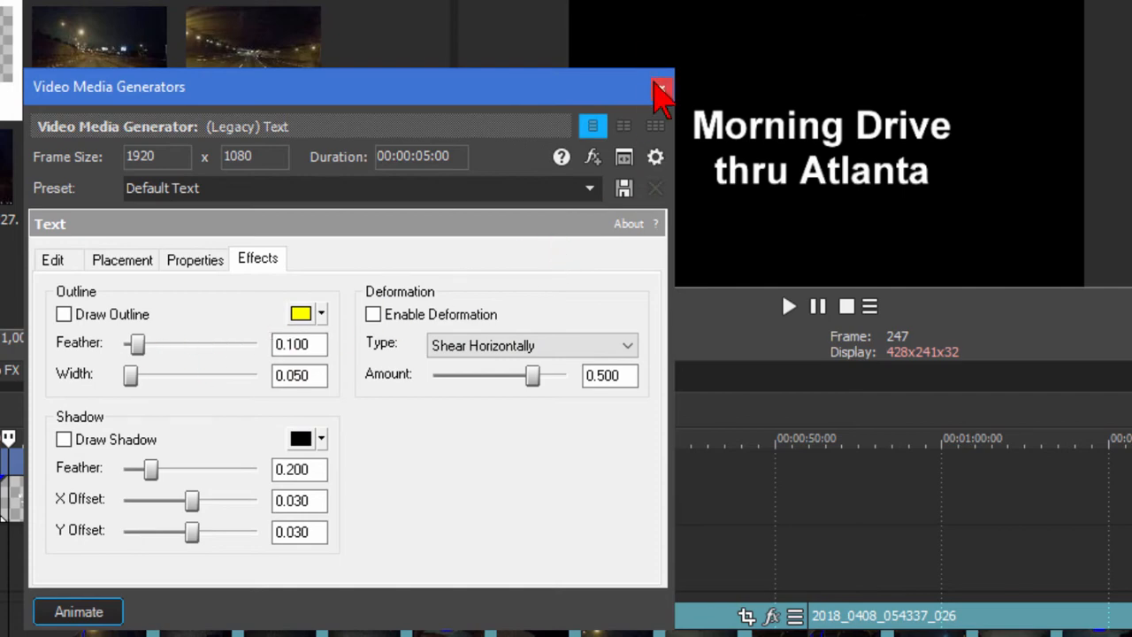
{"action": "left_click", "coordinate": [662, 89]}
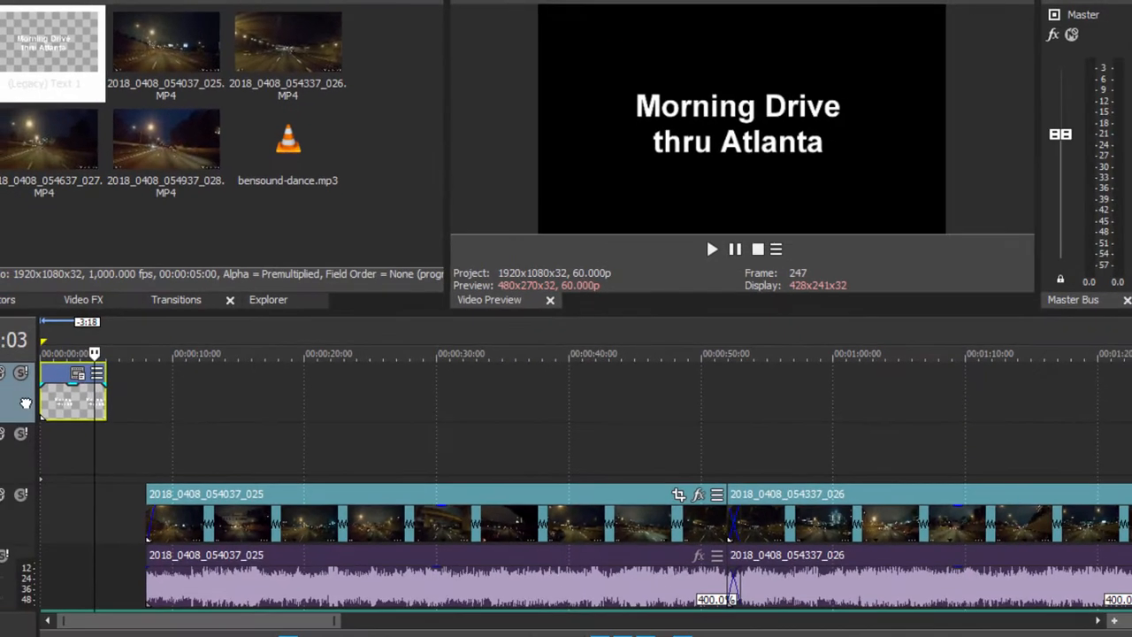
Move the title event to the start of the timeline and shift all video clips earlier so the first begins about 2.6 seconds in.
{"action": "left_click", "coordinate": [47, 402]}
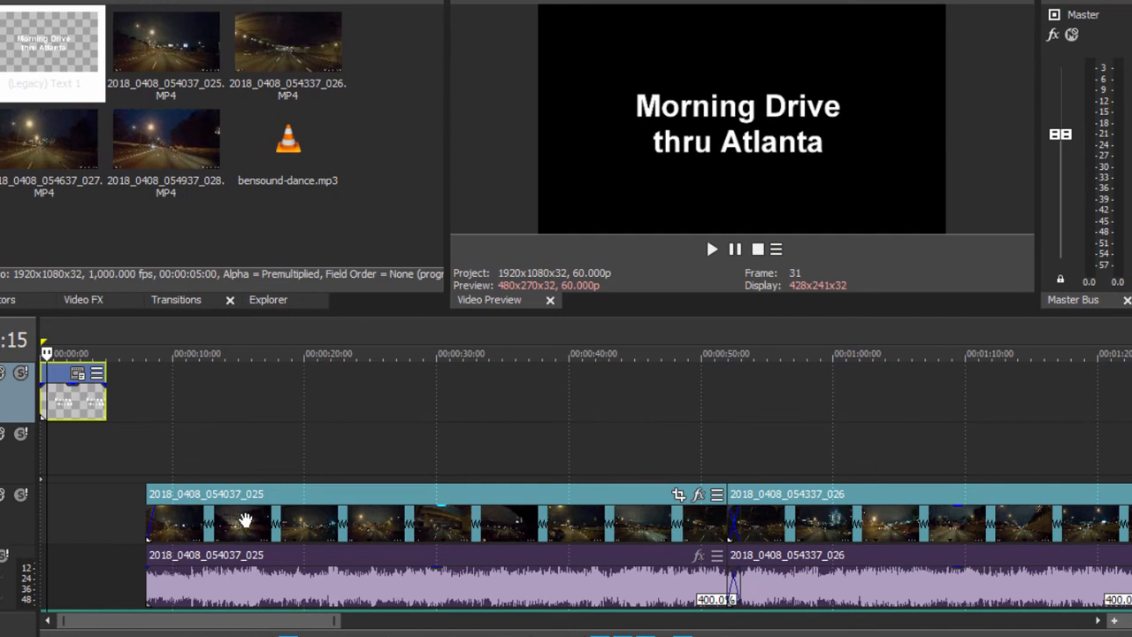
{"action": "left_click_drag", "start_coordinate": [272, 521], "coordinate": [208, 526]}
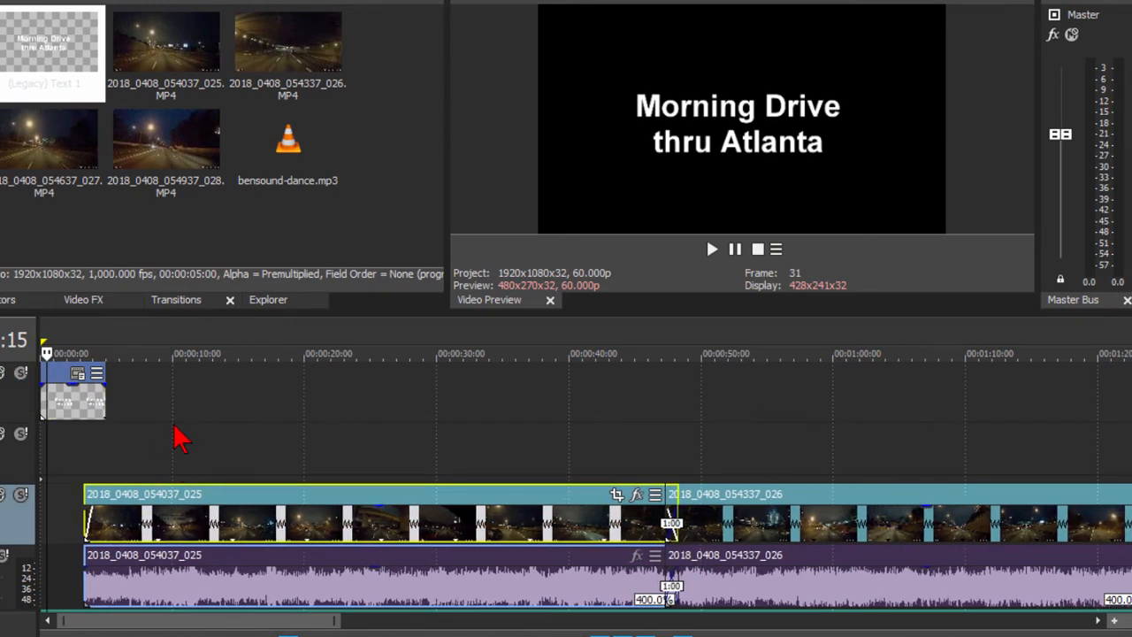
{"action": "key", "text": "space"}
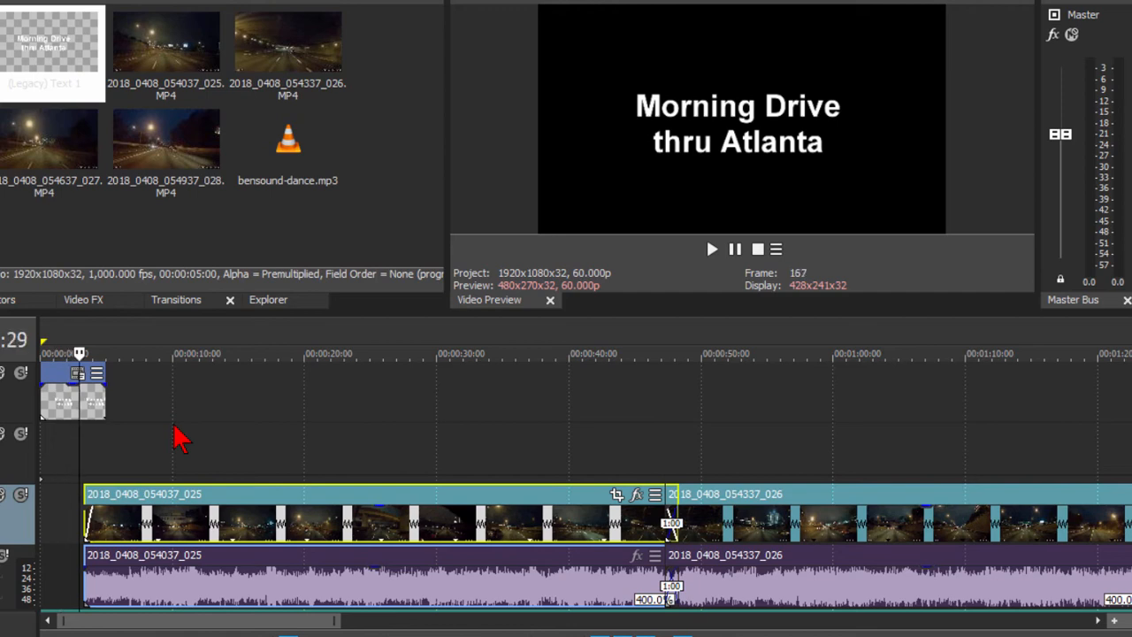
{"action": "left_click_drag", "start_coordinate": [247, 581], "coordinate": [237, 581]}
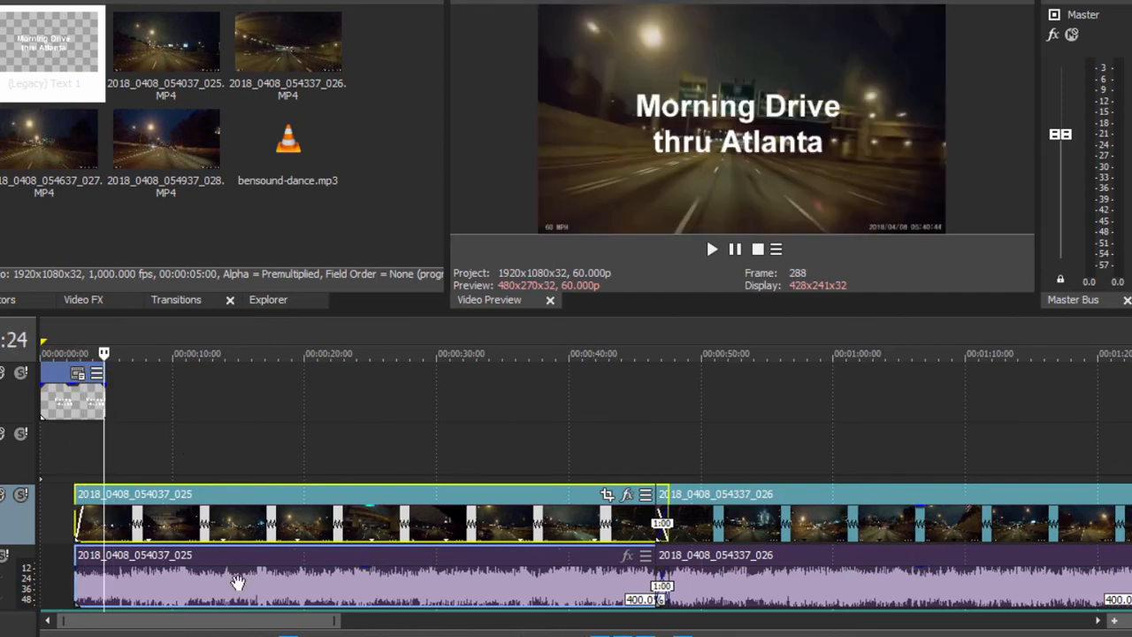
Trim the last video clip to end at about 2:54 and give it a fade-out of about 5 seconds.
{"action": "left_click_drag", "start_coordinate": [283, 621], "coordinate": [686, 623]}
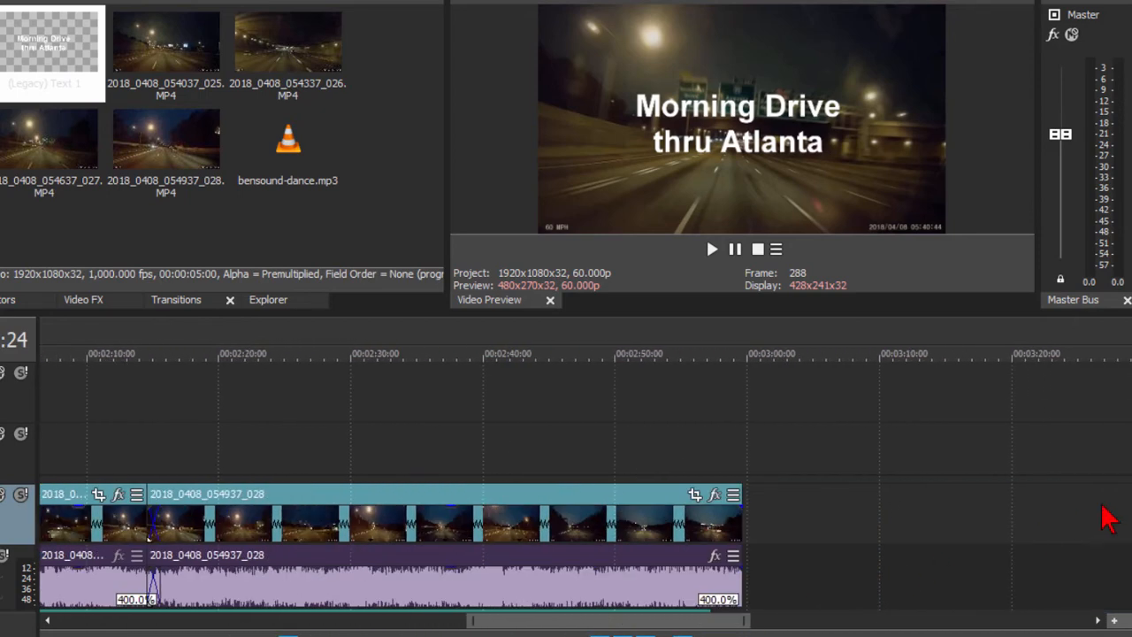
{"action": "scroll", "coordinate": [1108, 520], "scroll_direction": "down", "scroll_amount": 3}
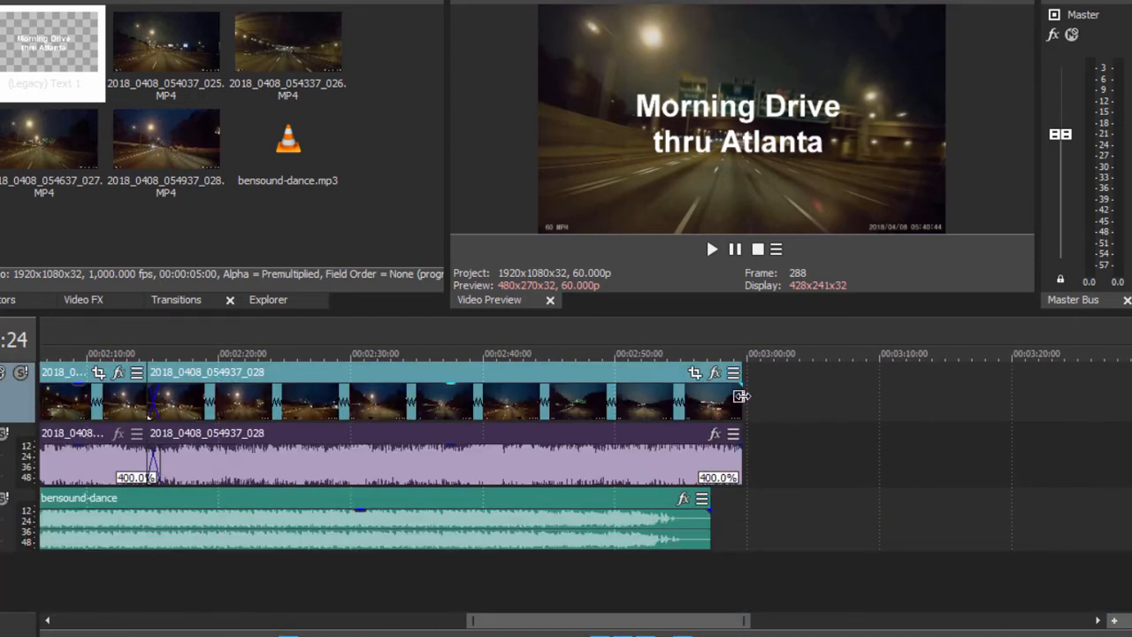
{"action": "left_click_drag", "start_coordinate": [740, 395], "coordinate": [602, 389]}
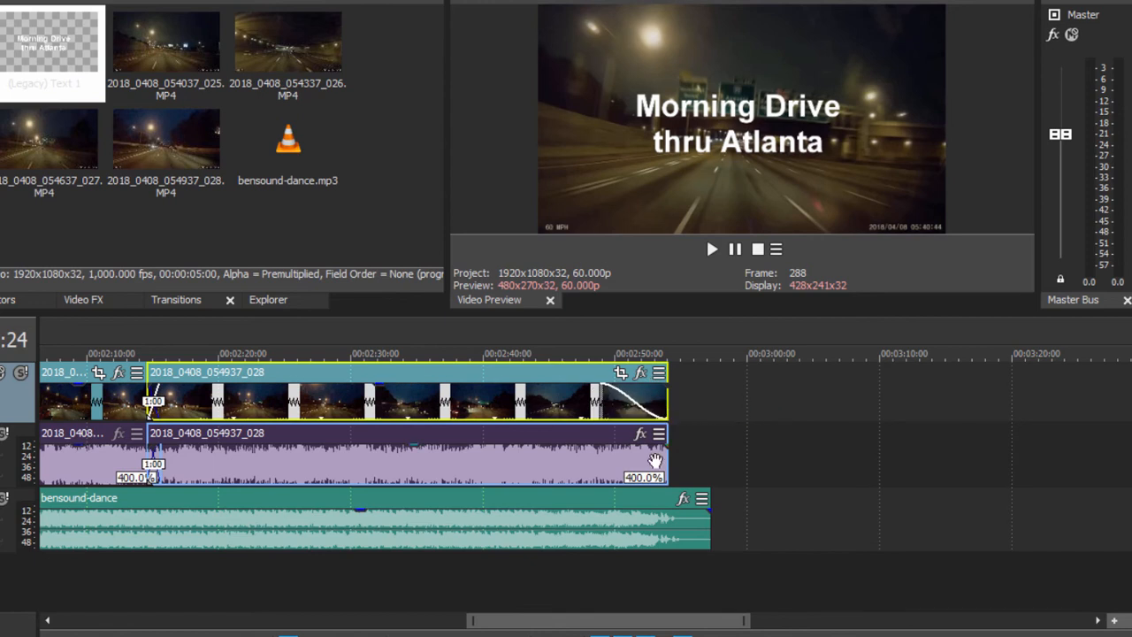
Add a fade-out of about 3 seconds to the end of the music, starting where the last video clip ends.
{"action": "left_click", "coordinate": [692, 506]}
{"action": "left_click_drag", "start_coordinate": [692, 501], "coordinate": [667, 502]}
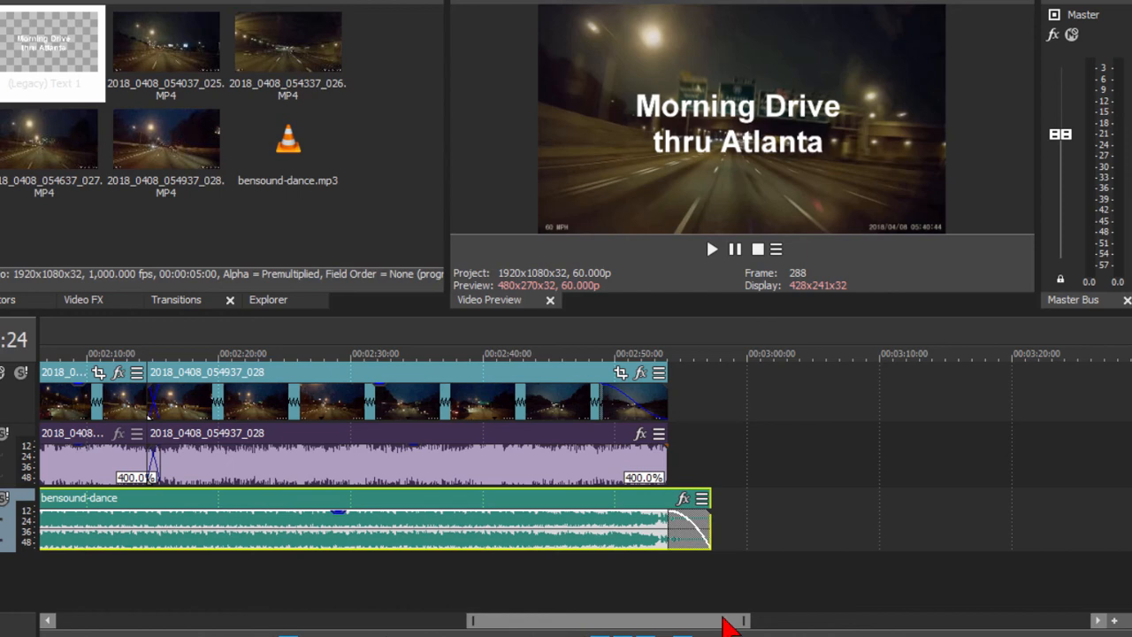
{"action": "left_click_drag", "start_coordinate": [729, 625], "coordinate": [235, 621]}
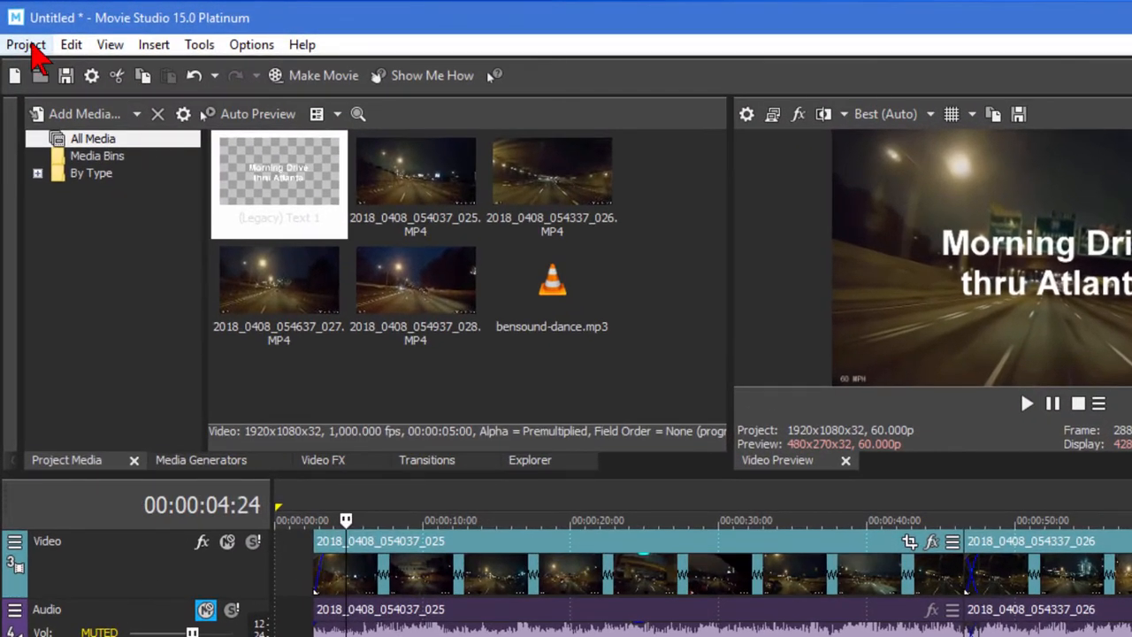
Try the Internet 1920x1080-30p template of the Sony AVC/MVC format in the Render As settings and cancel without rendering.
{"action": "left_click", "coordinate": [27, 45]}
{"action": "left_click", "coordinate": [309, 196]}
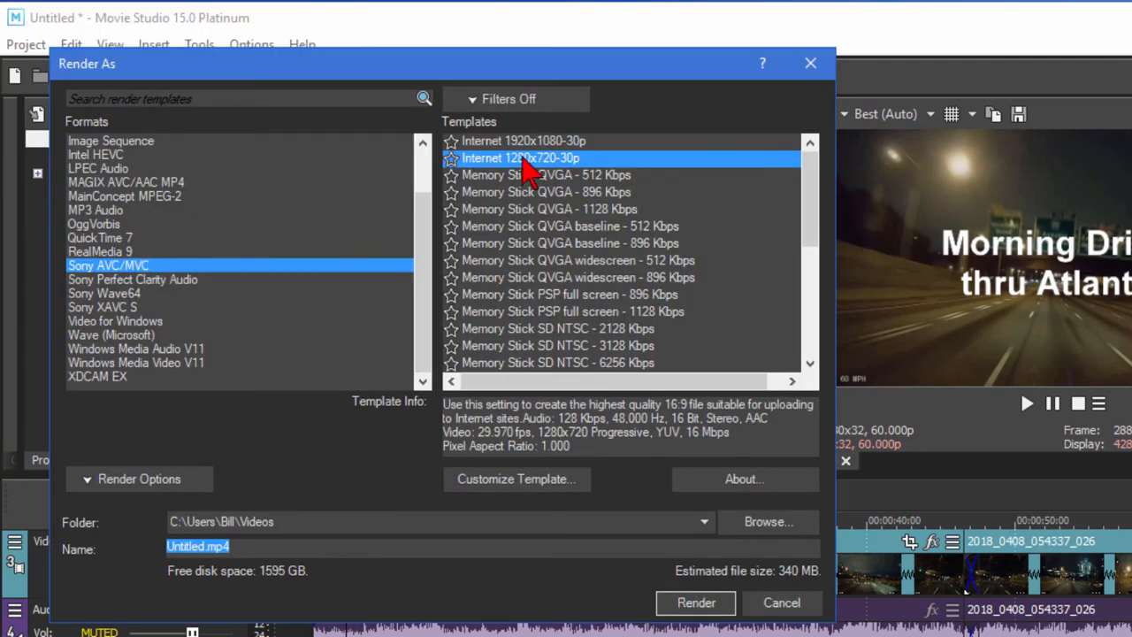
{"action": "left_click", "coordinate": [522, 143]}
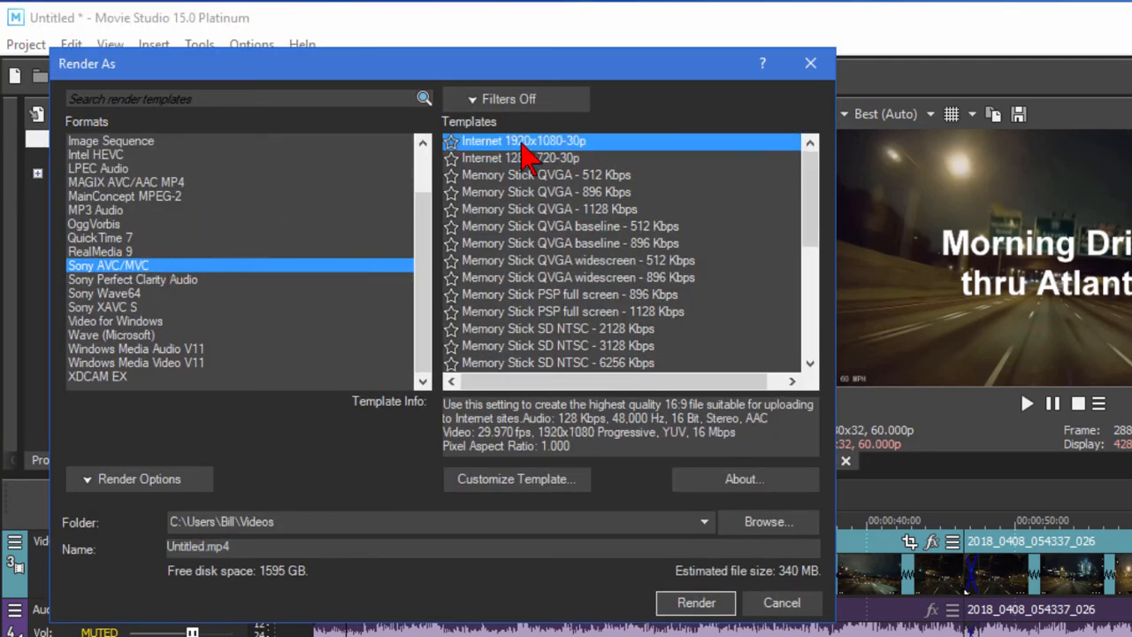
{"action": "double_click", "coordinate": [191, 546]}
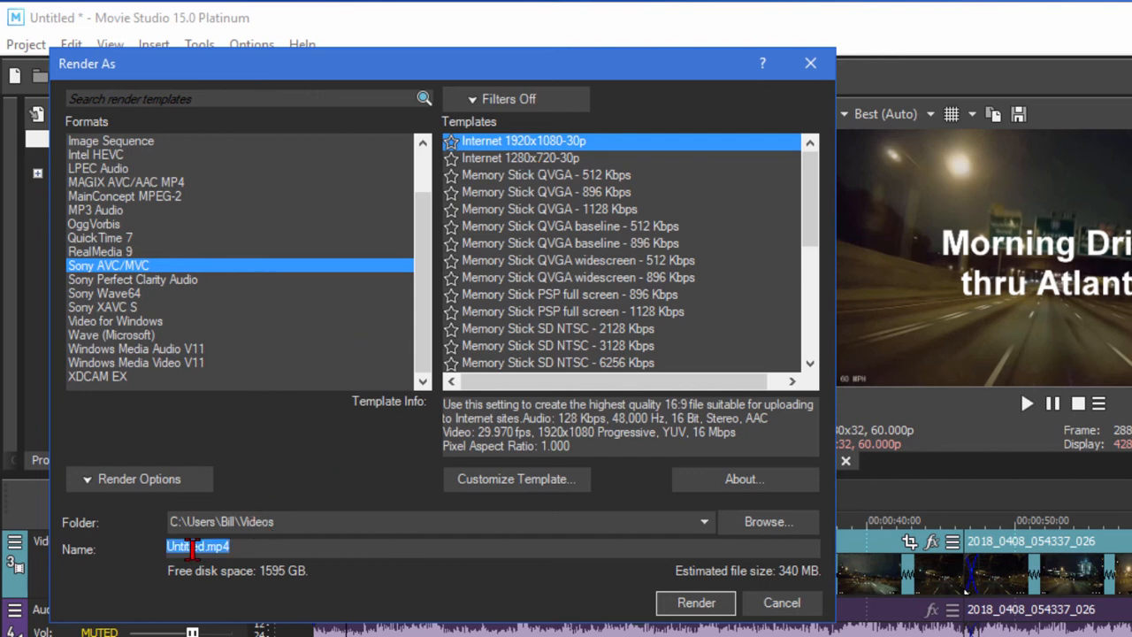
{"action": "left_click", "coordinate": [191, 546]}
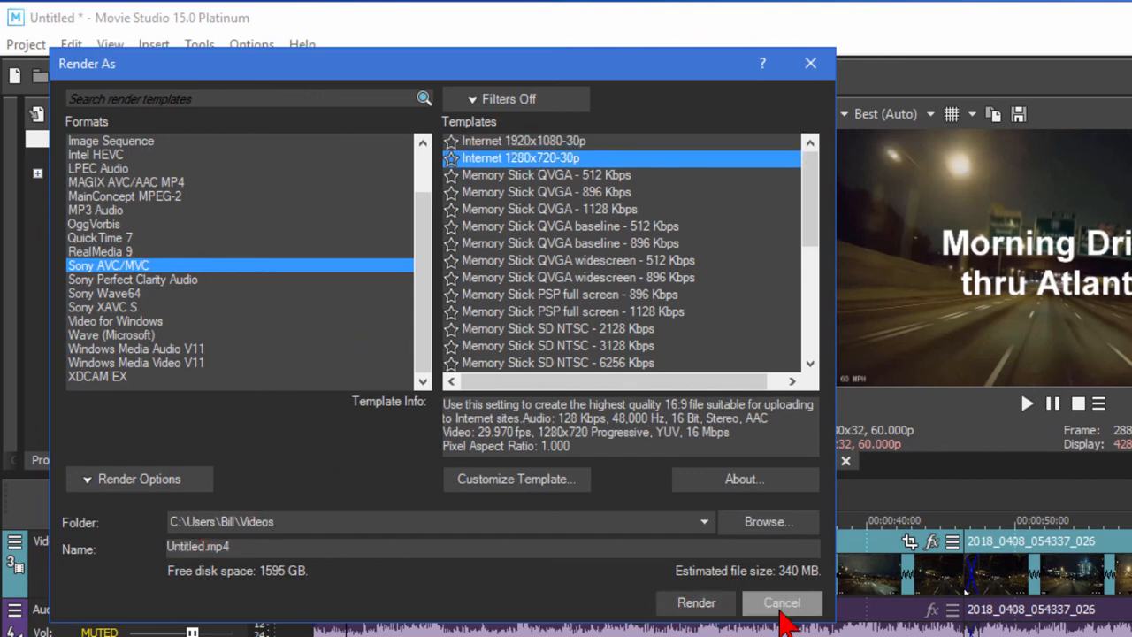
{"action": "left_click", "coordinate": [781, 602]}
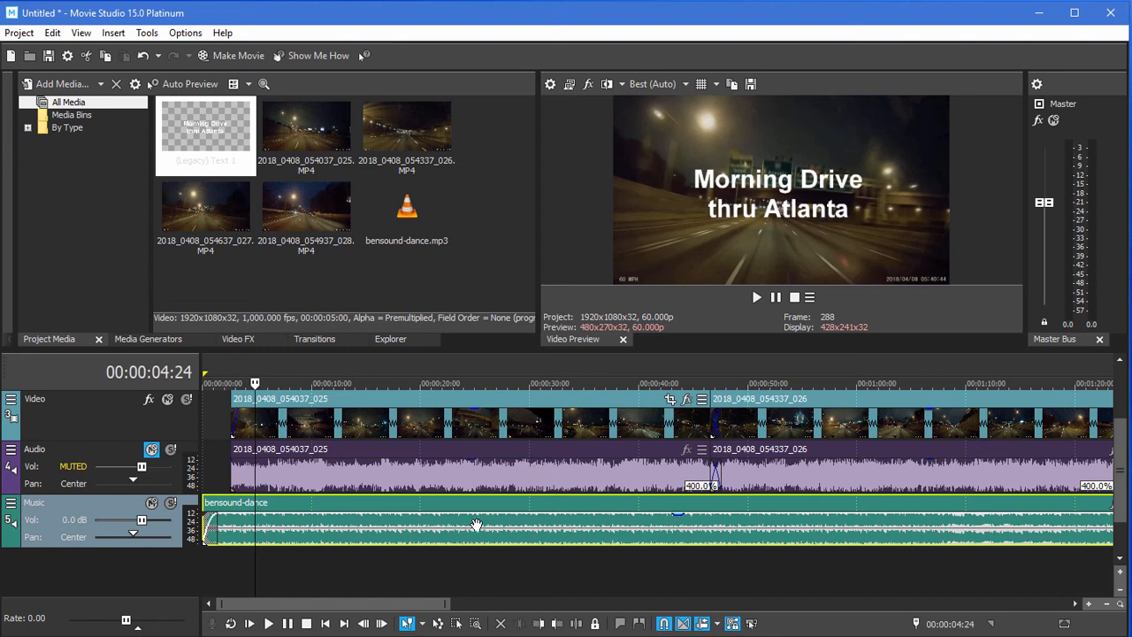